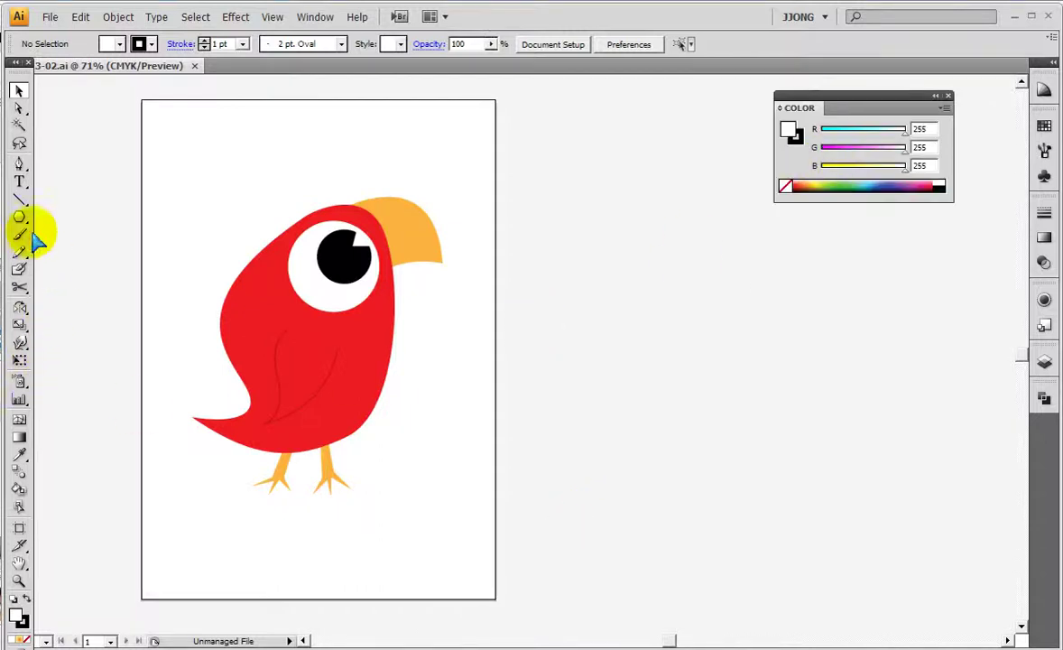
# Draw a tall ellipse to the right of the artboard with the Ellipse tool.
pyautogui.moveTo(20, 216); pyautogui.dragTo(72, 264)
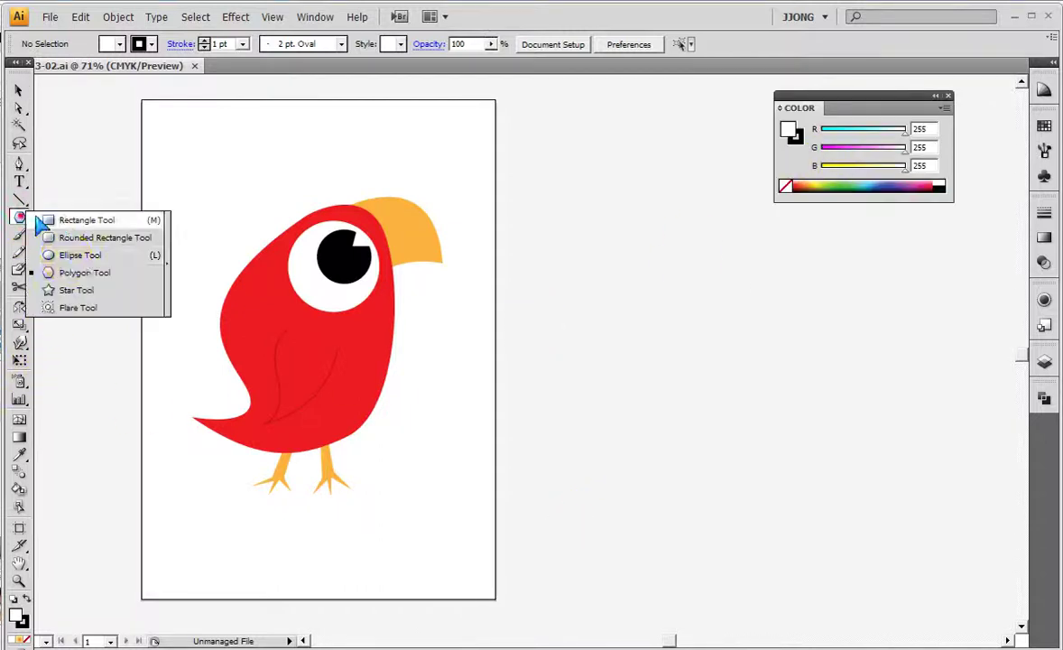
pyautogui.click(72, 262)
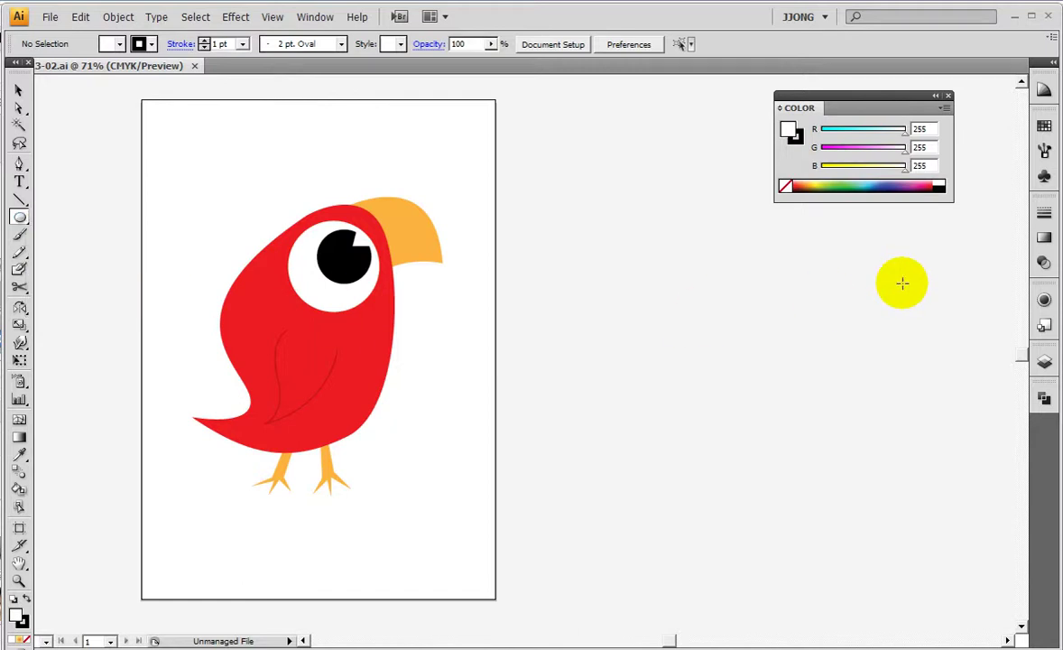
pyautogui.moveTo(821, 96); pyautogui.dragTo(913, 88)
pyautogui.moveTo(629, 188); pyautogui.dragTo(799, 495)
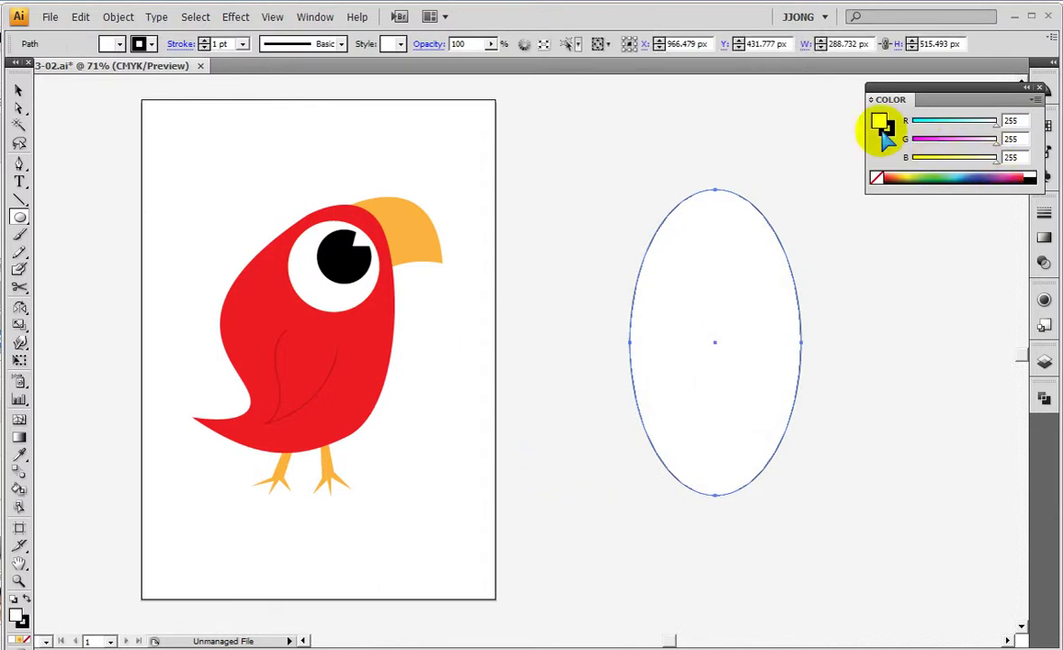
# Fill the ellipse pure red (RGB 255, 0, 0) and set its stroke to None.
pyautogui.click(914, 140)
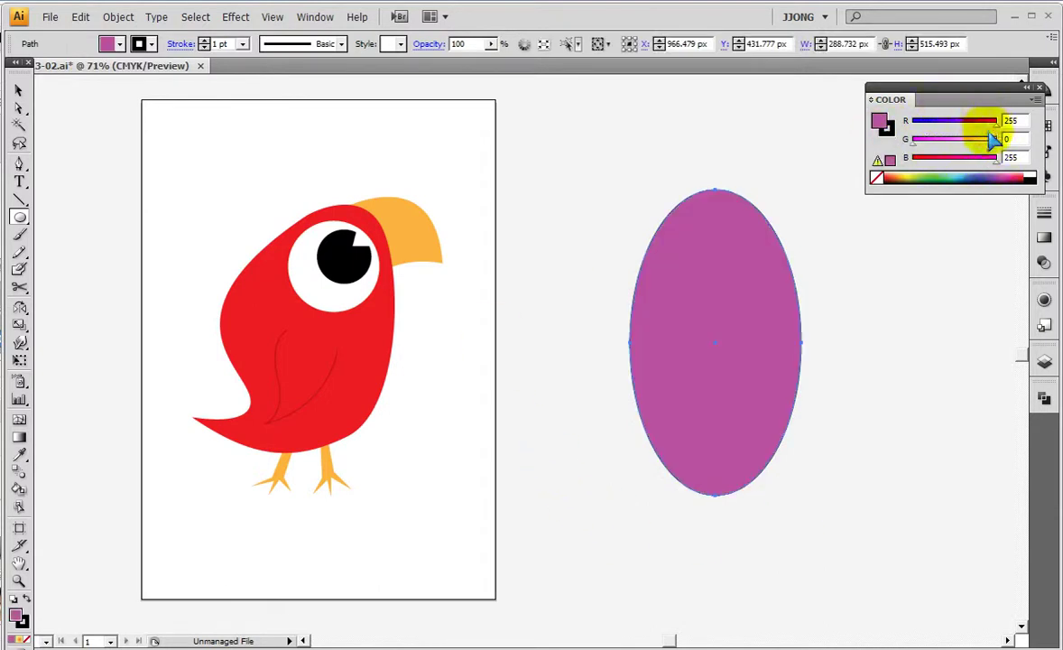
pyautogui.click(913, 158)
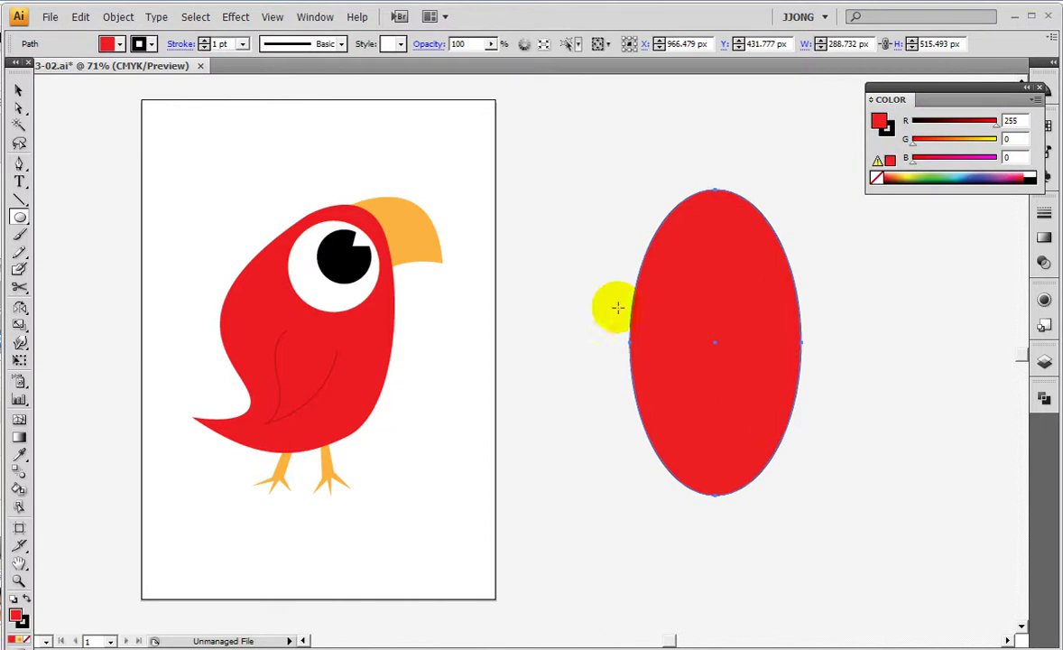
pyautogui.click(888, 128)
pyautogui.click(875, 178)
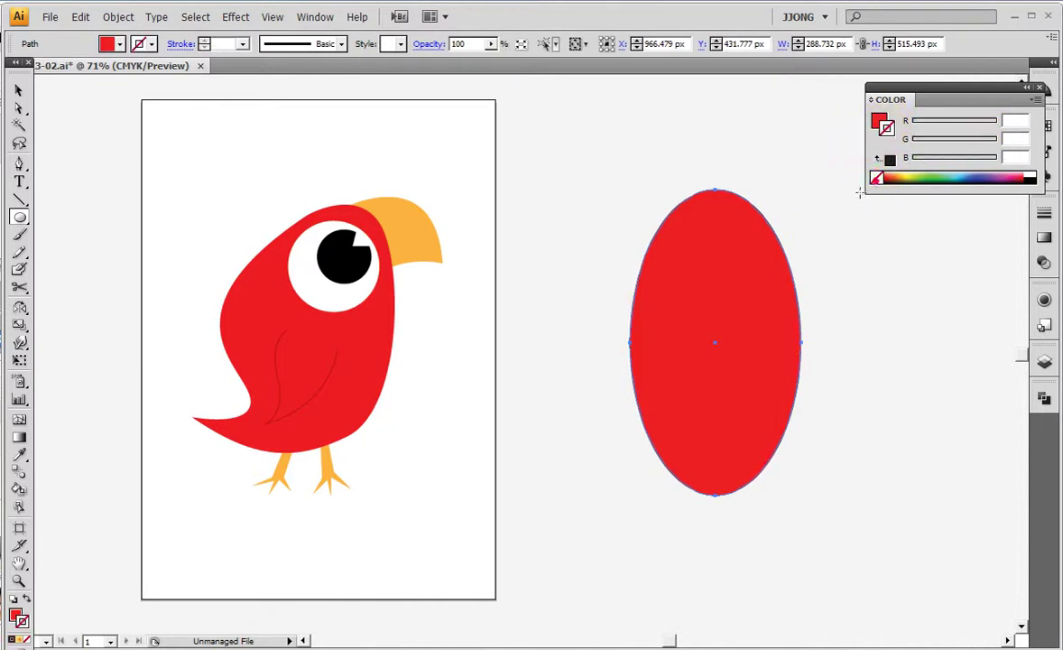
# Tilt the red ellipse about 30° clockwise to 355.654 × 471.942 px bounds and shift it left.
pyautogui.click(18, 91)
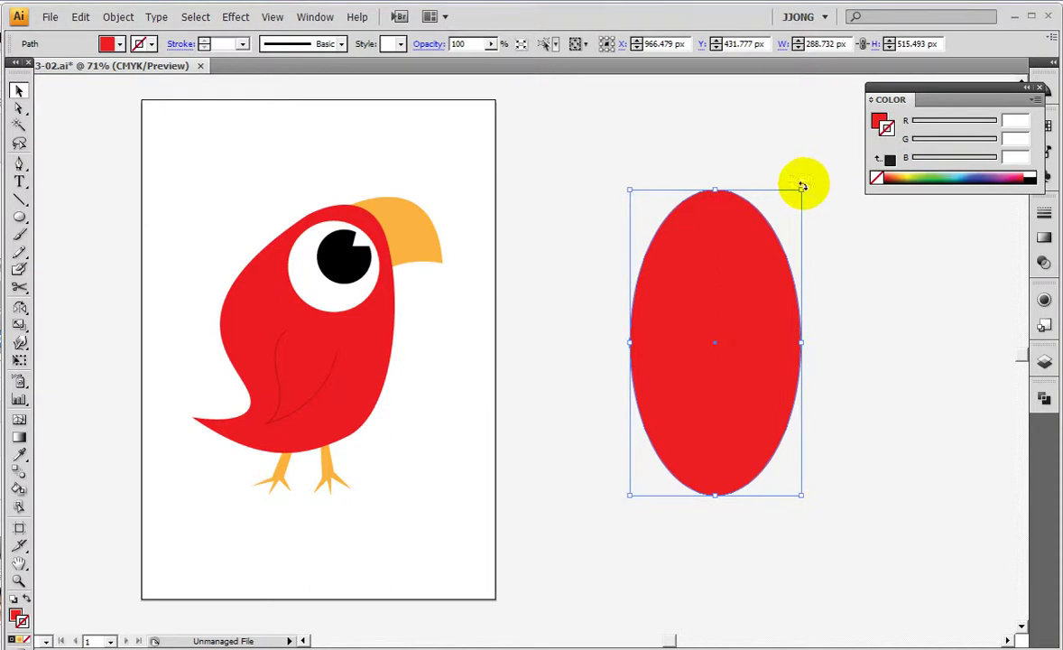
pyautogui.moveTo(805, 190); pyautogui.dragTo(862, 257)
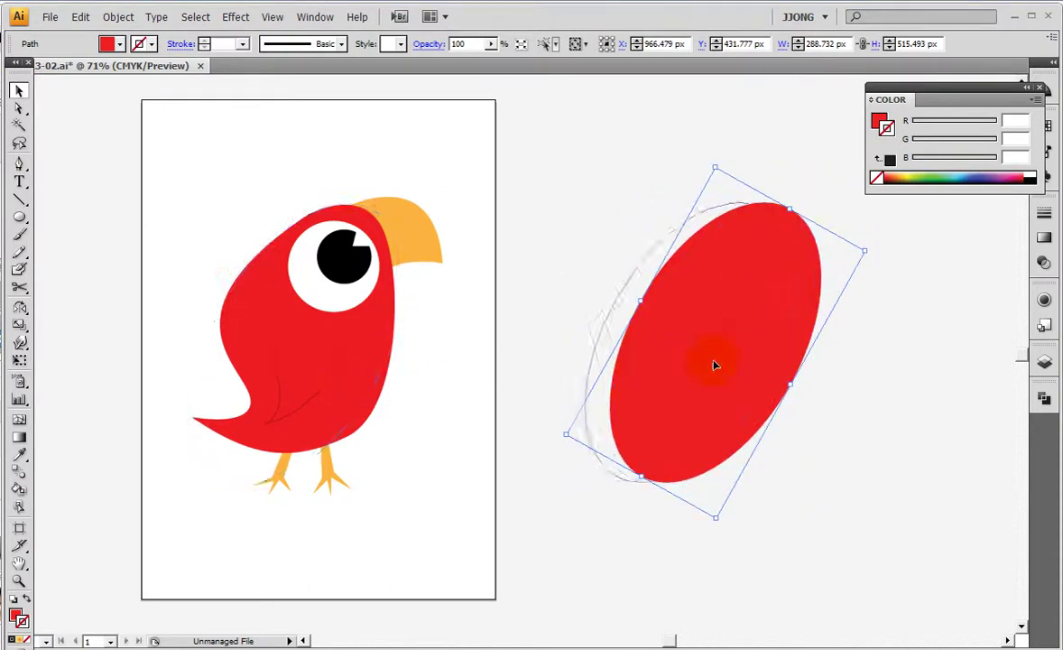
pyautogui.moveTo(705, 363); pyautogui.dragTo(690, 364)
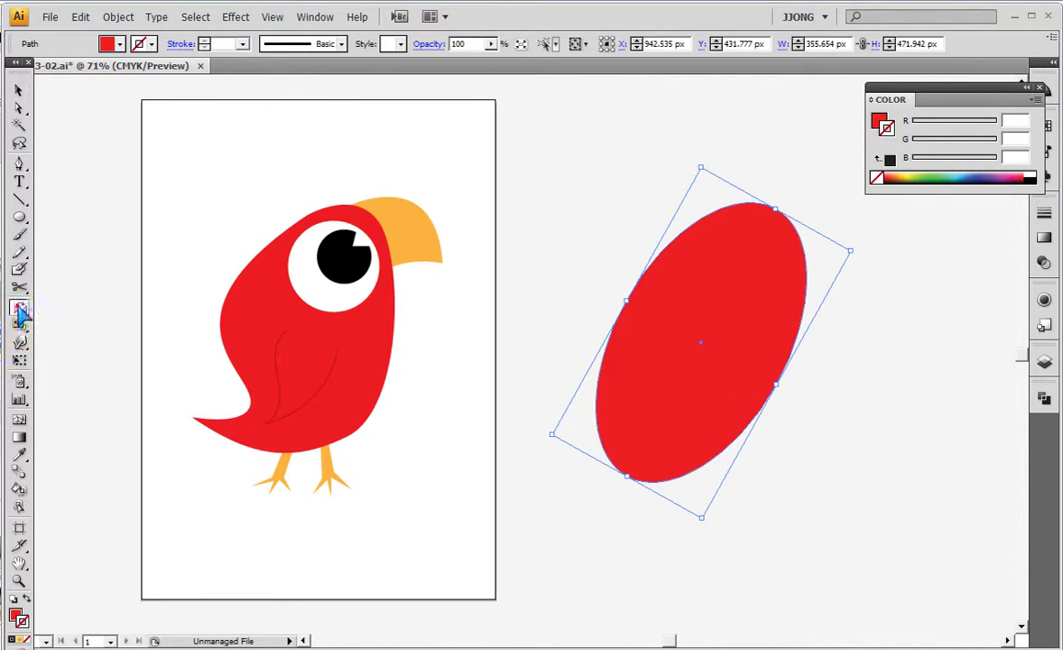
pyautogui.moveTo(19, 308); pyautogui.dragTo(63, 314)
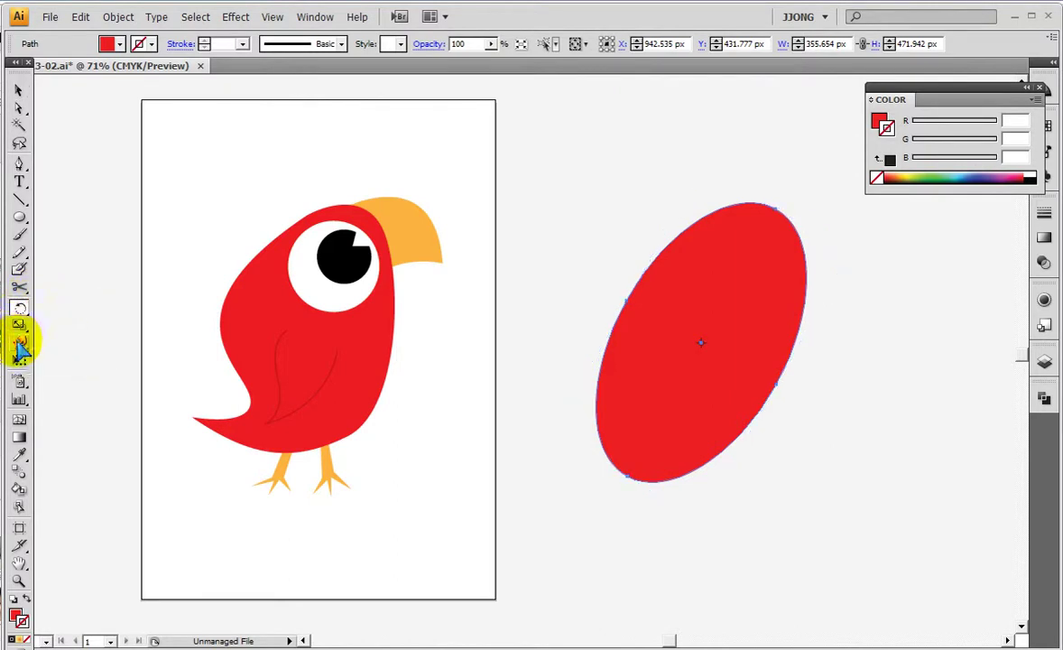
# Choose the Warp tool from the reshaping tools flyout.
pyautogui.click(20, 346)
pyautogui.moveTo(20, 350); pyautogui.dragTo(80, 350)
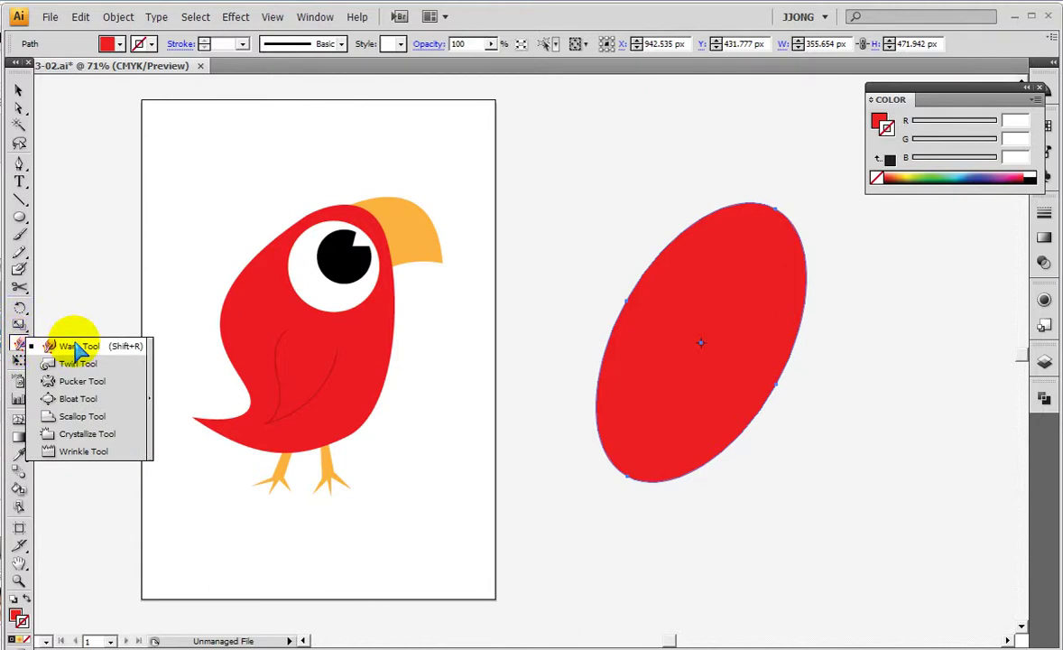
pyautogui.moveTo(79, 349); pyautogui.dragTo(80, 350)
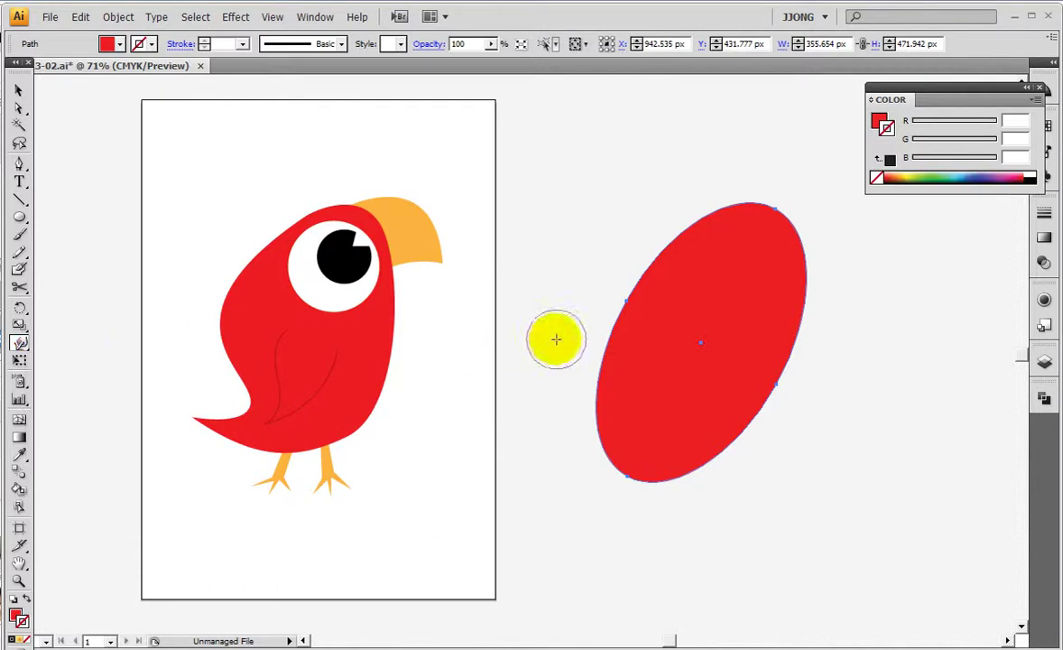
# Set the Warp brush width and height to 50 mm.
pyautogui.doubleClick(20, 343)
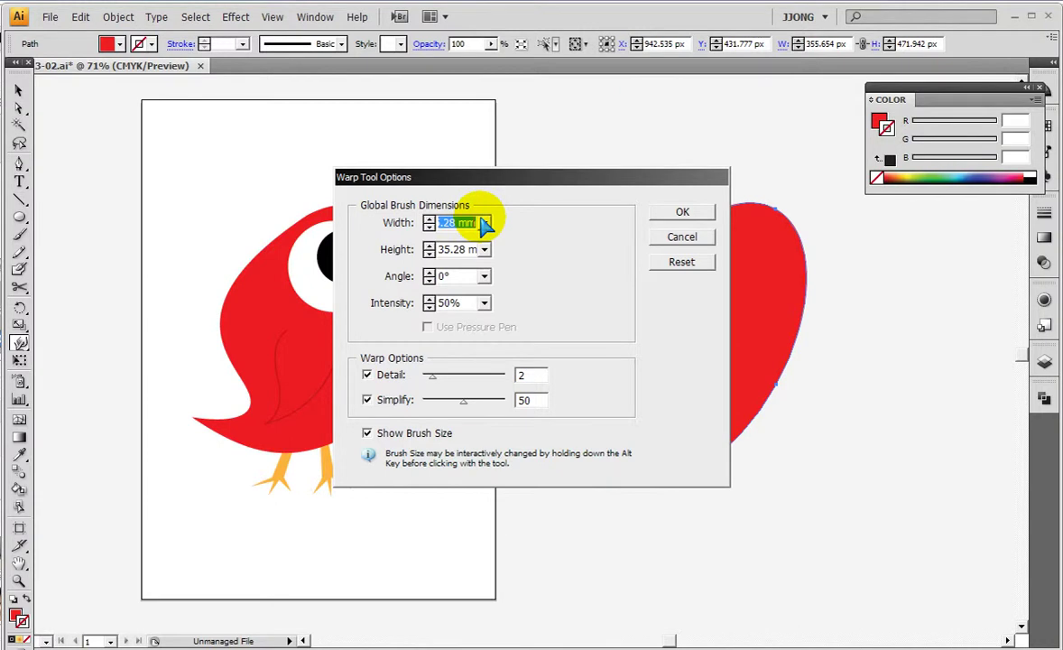
pyautogui.write('40')
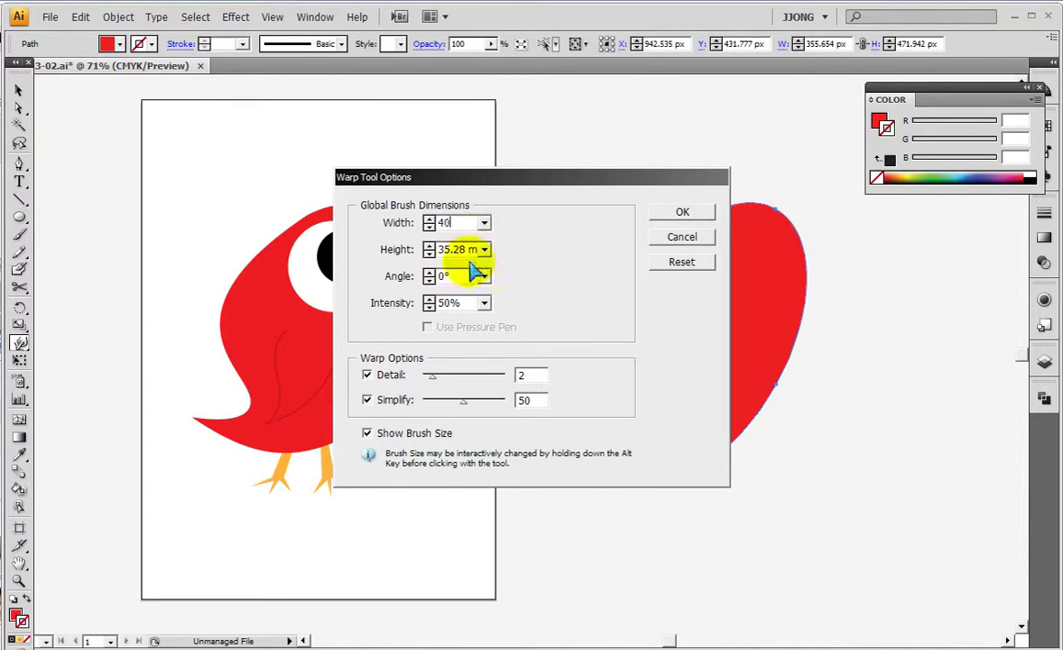
pyautogui.doubleClick(447, 223)
pyautogui.write('50')
pyautogui.doubleClick(448, 249)
pyautogui.write('50')
pyautogui.press('Return')
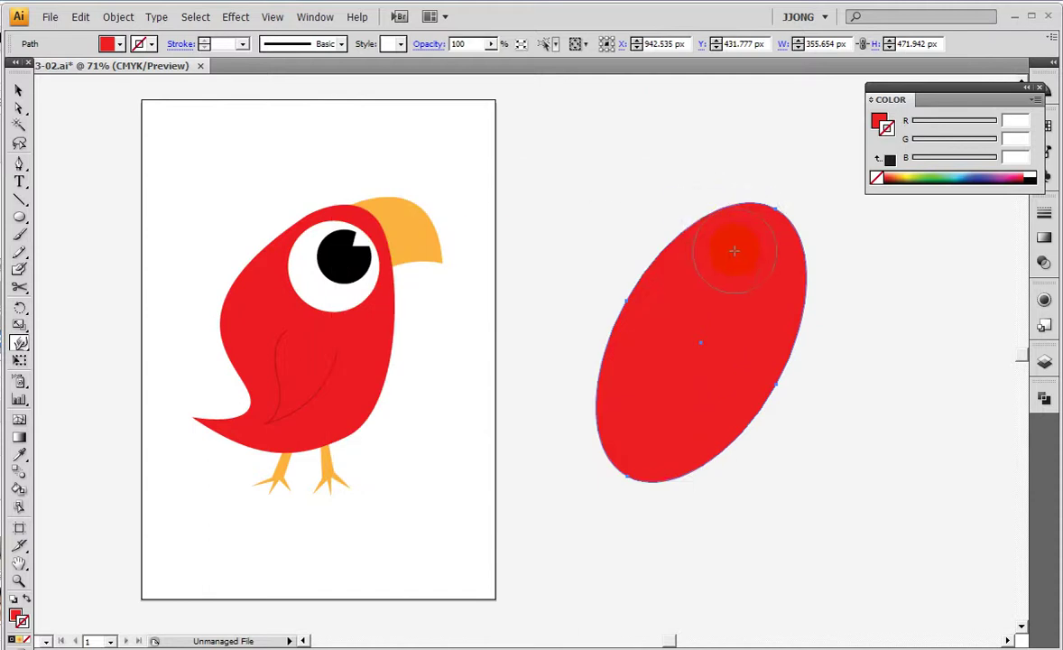
# Warp the ellipse's upper-left, right and lower-right edges to begin the left notch.
pyautogui.moveTo(655, 249)
pyautogui.mouseDown()
pyautogui.moveTo(672, 218)
pyautogui.moveTo(702, 211)
pyautogui.mouseUp()
pyautogui.click(661, 282)
pyautogui.moveTo(788, 268); pyautogui.dragTo(802, 246)
pyautogui.click(812, 287)
pyautogui.moveTo(812, 290)
pyautogui.mouseDown()
pyautogui.moveTo(814, 324)
pyautogui.moveTo(771, 221)
pyautogui.moveTo(740, 197)
pyautogui.moveTo(804, 279)
pyautogui.moveTo(721, 487)
pyautogui.moveTo(637, 417)
pyautogui.moveTo(600, 355)
pyautogui.moveTo(595, 372)
pyautogui.moveTo(660, 354)
pyautogui.mouseUp()
pyautogui.moveTo(717, 409)
pyautogui.mouseDown()
pyautogui.moveTo(785, 448)
pyautogui.moveTo(717, 440)
pyautogui.moveTo(764, 397)
pyautogui.mouseUp()
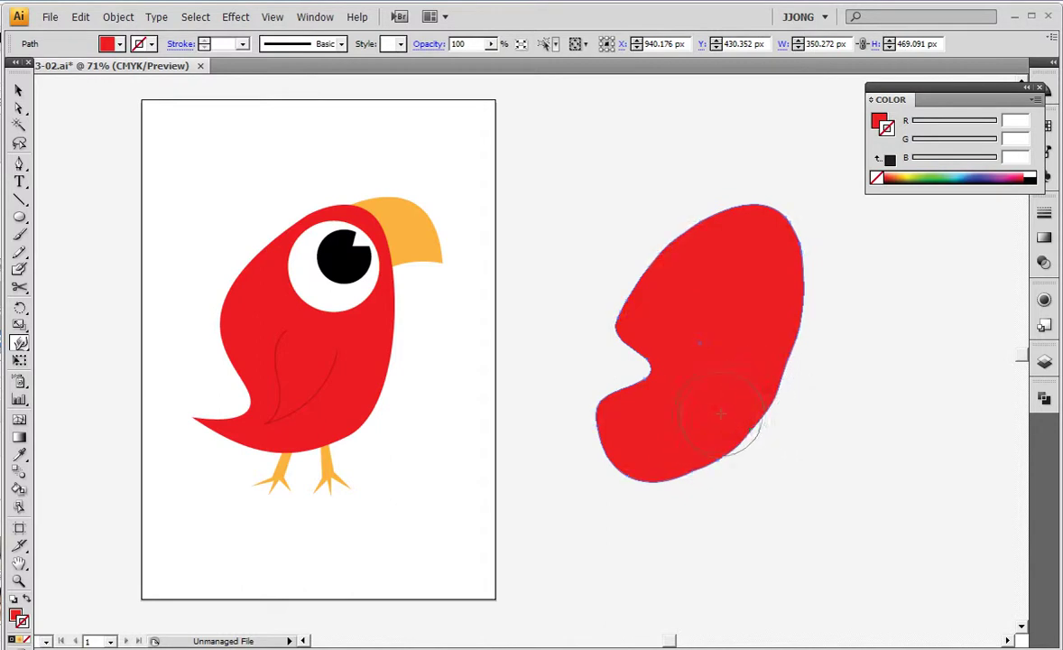
# Refine the right and bottom edges into a bean-like 341.17 × 470.114 px body.
pyautogui.moveTo(802, 287); pyautogui.dragTo(807, 285)
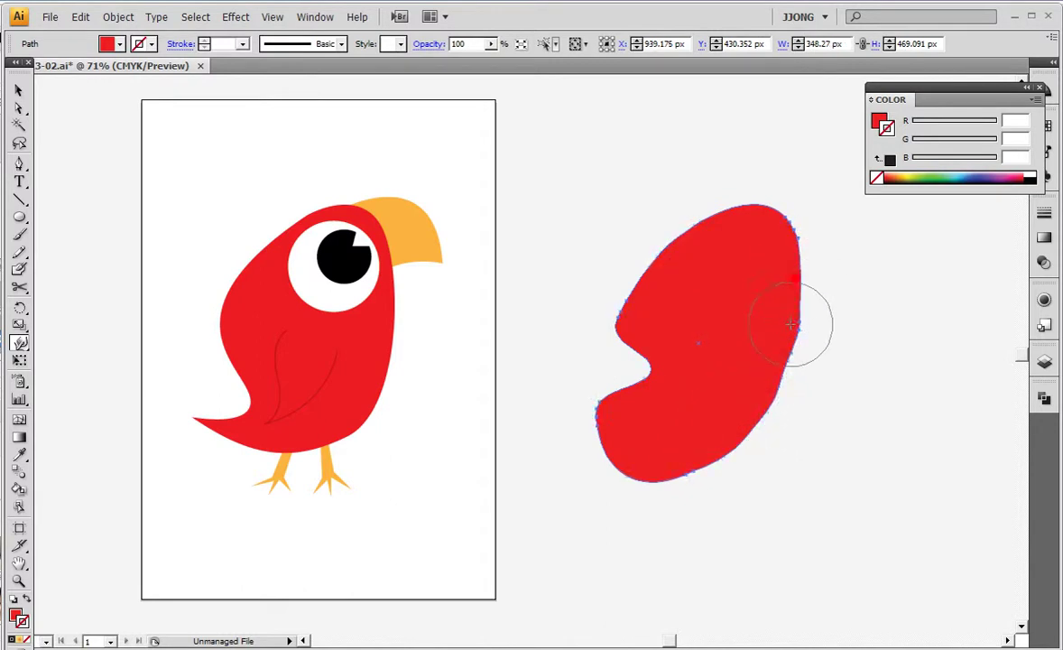
pyautogui.moveTo(789, 327)
pyautogui.mouseDown()
pyautogui.moveTo(794, 215)
pyautogui.moveTo(768, 245)
pyautogui.moveTo(774, 233)
pyautogui.mouseUp()
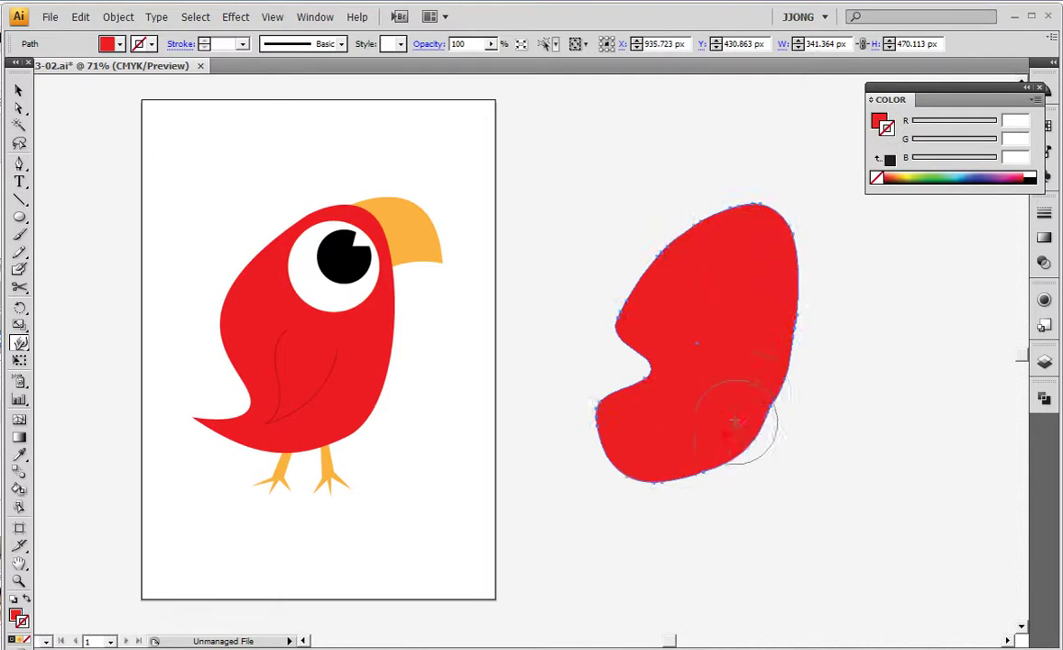
pyautogui.moveTo(792, 370); pyautogui.dragTo(786, 378)
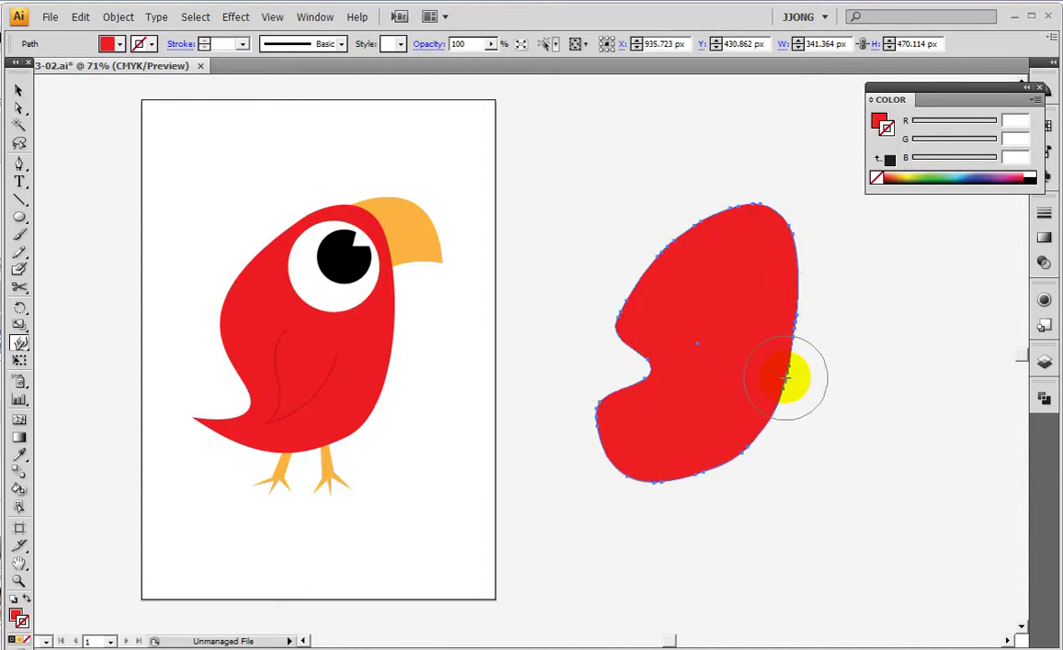
pyautogui.moveTo(688, 501); pyautogui.dragTo(732, 400)
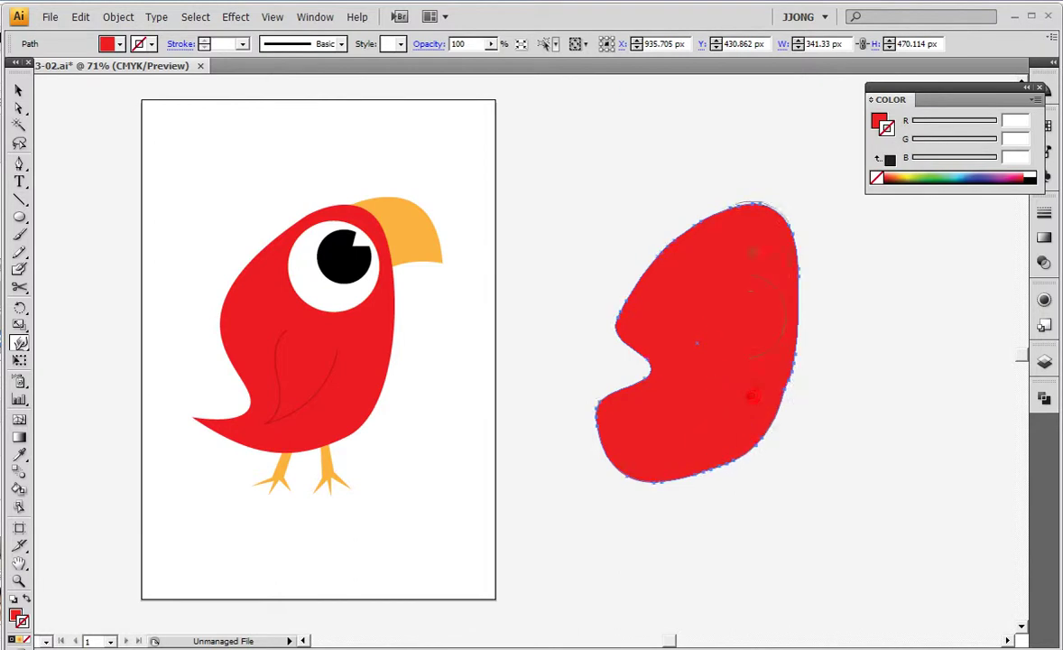
pyautogui.moveTo(807, 361); pyautogui.dragTo(809, 360)
pyautogui.click(817, 261)
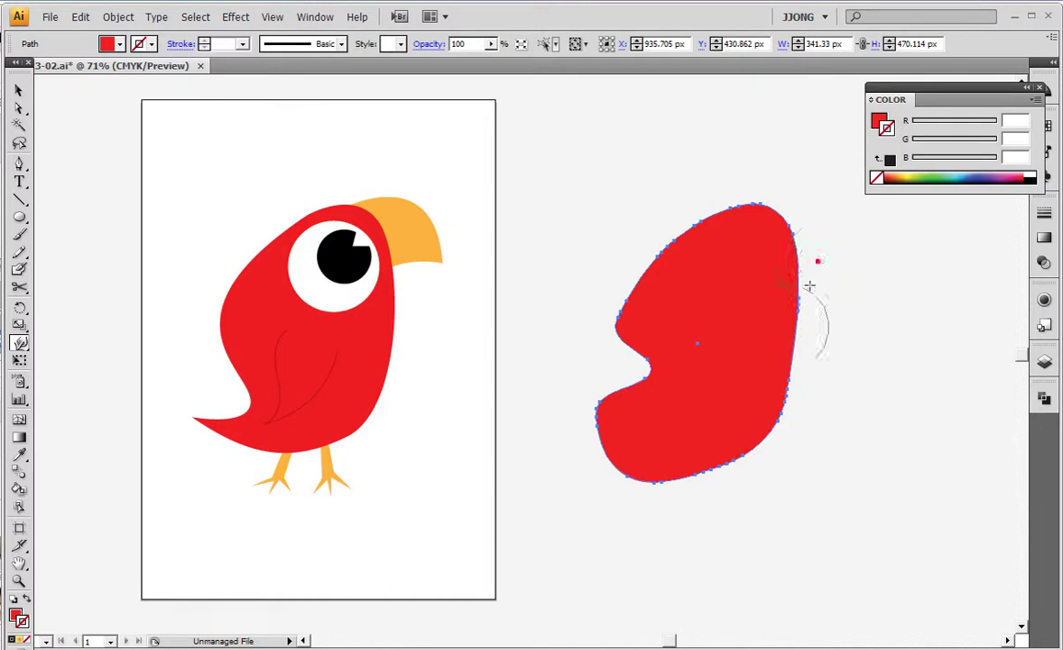
pyautogui.moveTo(636, 489)
pyautogui.mouseDown()
pyautogui.moveTo(712, 441)
pyautogui.moveTo(759, 419)
pyautogui.moveTo(761, 429)
pyautogui.mouseUp()
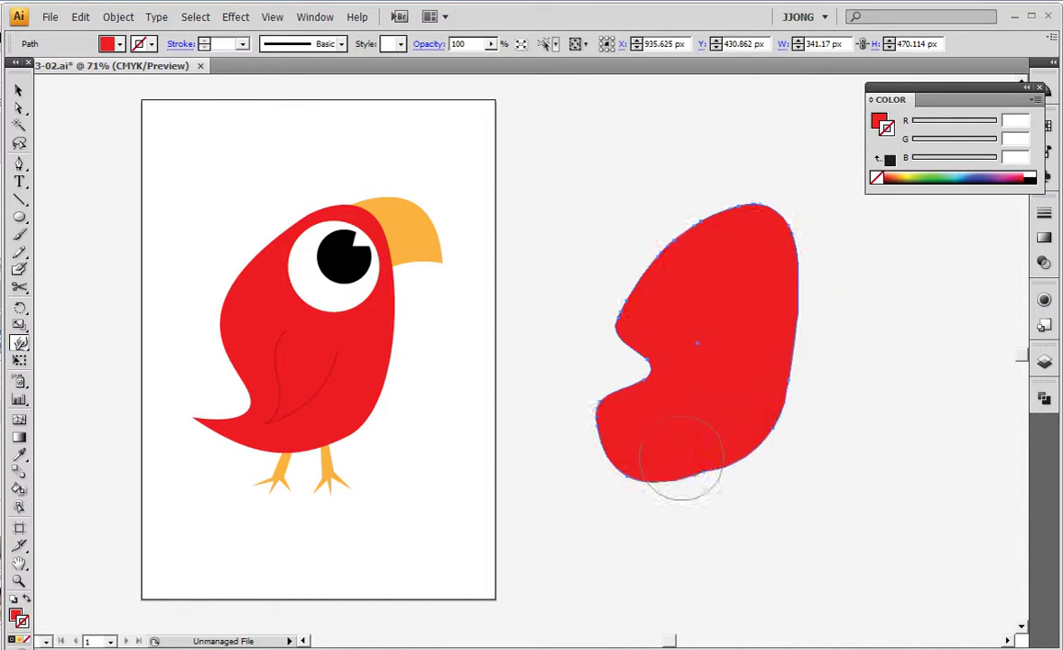
# Pull the lower-left lobe into a tail and deepen the left notch.
pyautogui.moveTo(621, 479); pyautogui.dragTo(624, 470)
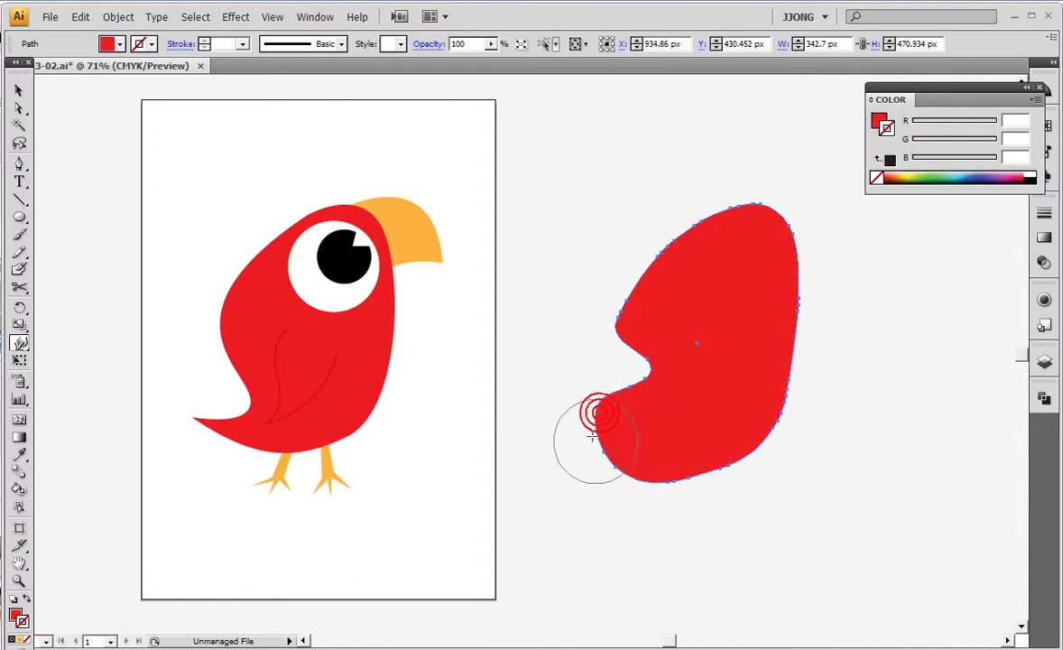
pyautogui.moveTo(565, 418)
pyautogui.mouseDown()
pyautogui.moveTo(619, 377)
pyautogui.moveTo(606, 387)
pyautogui.moveTo(604, 311)
pyautogui.moveTo(632, 291)
pyautogui.mouseUp()
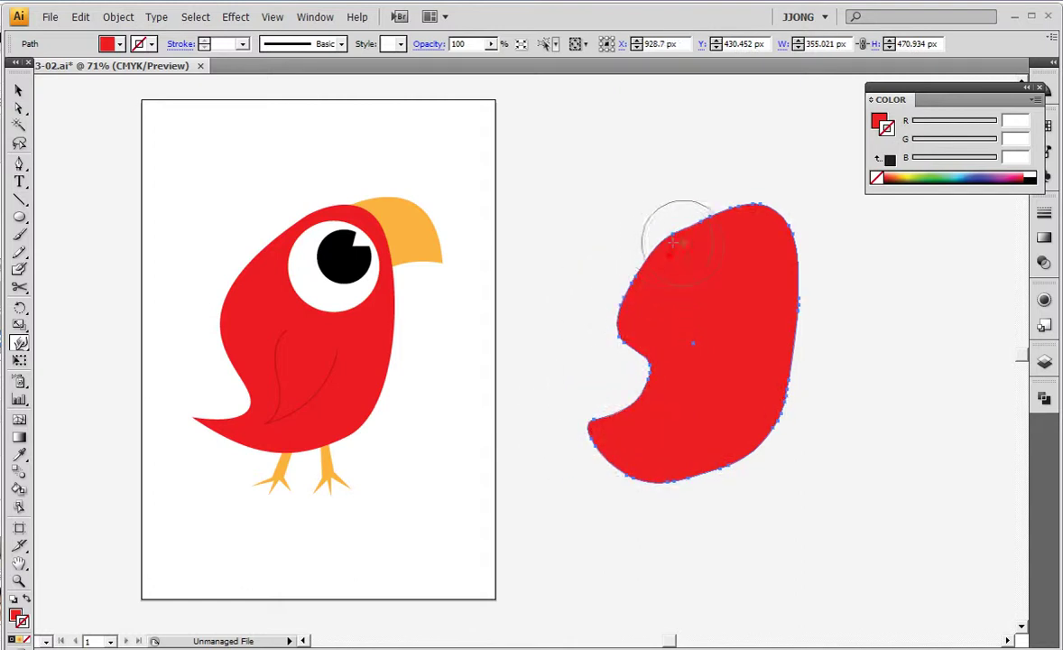
pyautogui.moveTo(659, 244); pyautogui.dragTo(643, 293)
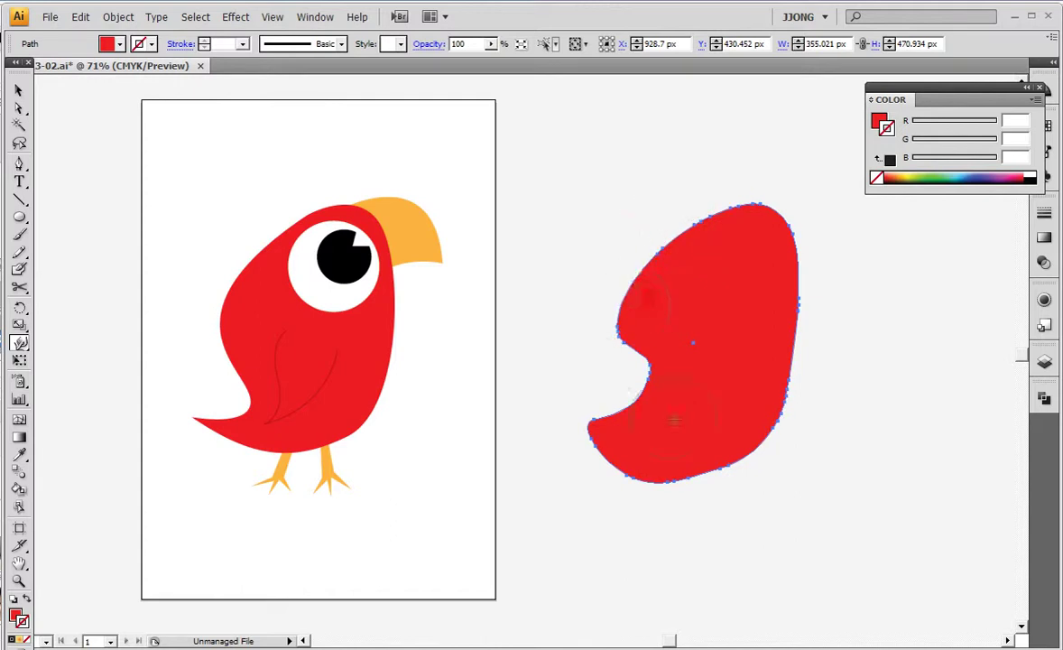
pyautogui.moveTo(634, 380); pyautogui.dragTo(637, 359)
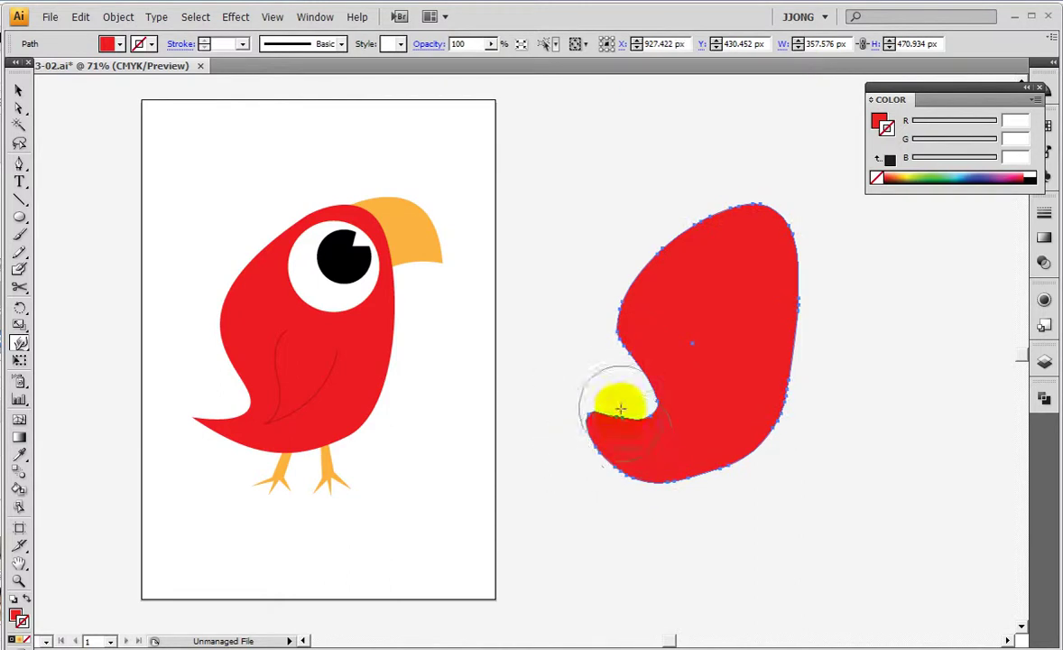
pyautogui.moveTo(568, 413); pyautogui.dragTo(562, 411)
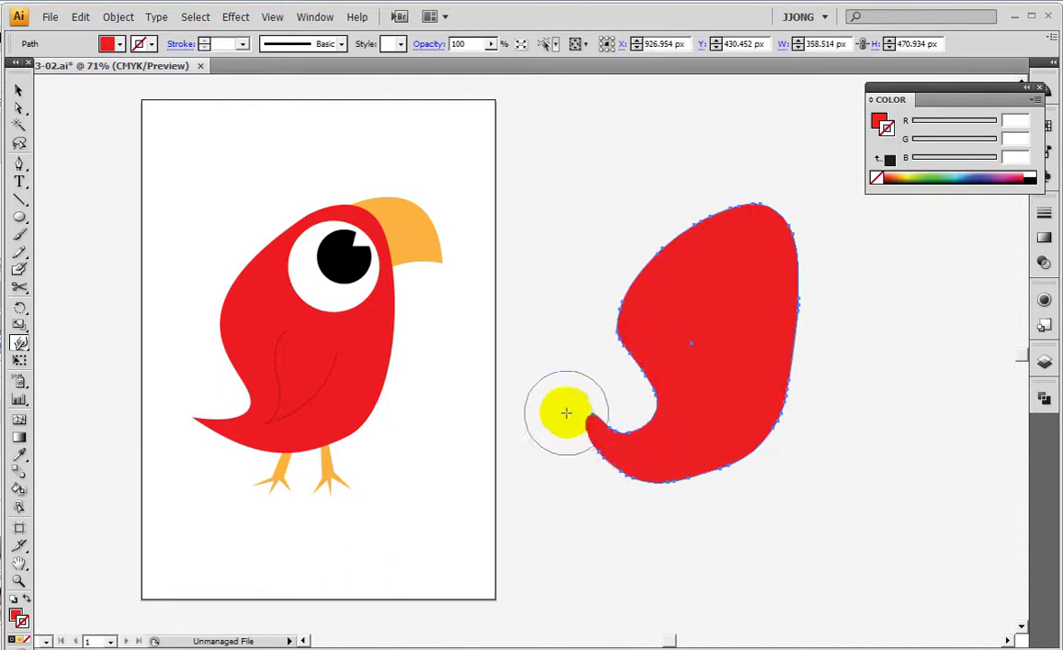
pyautogui.moveTo(627, 492); pyautogui.dragTo(649, 486)
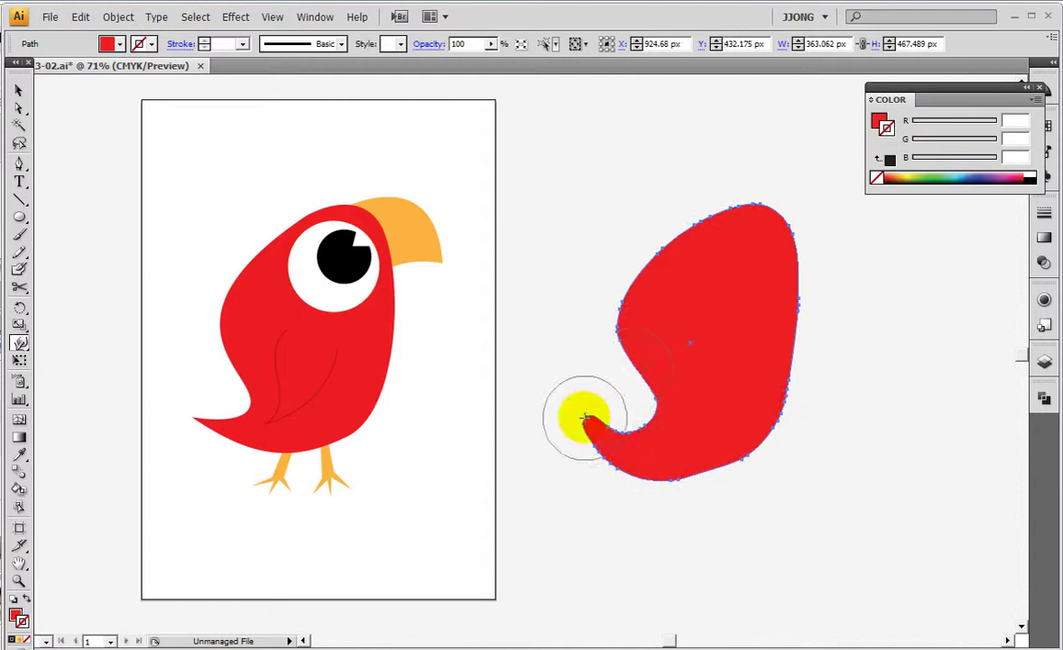
pyautogui.moveTo(562, 404); pyautogui.dragTo(593, 406)
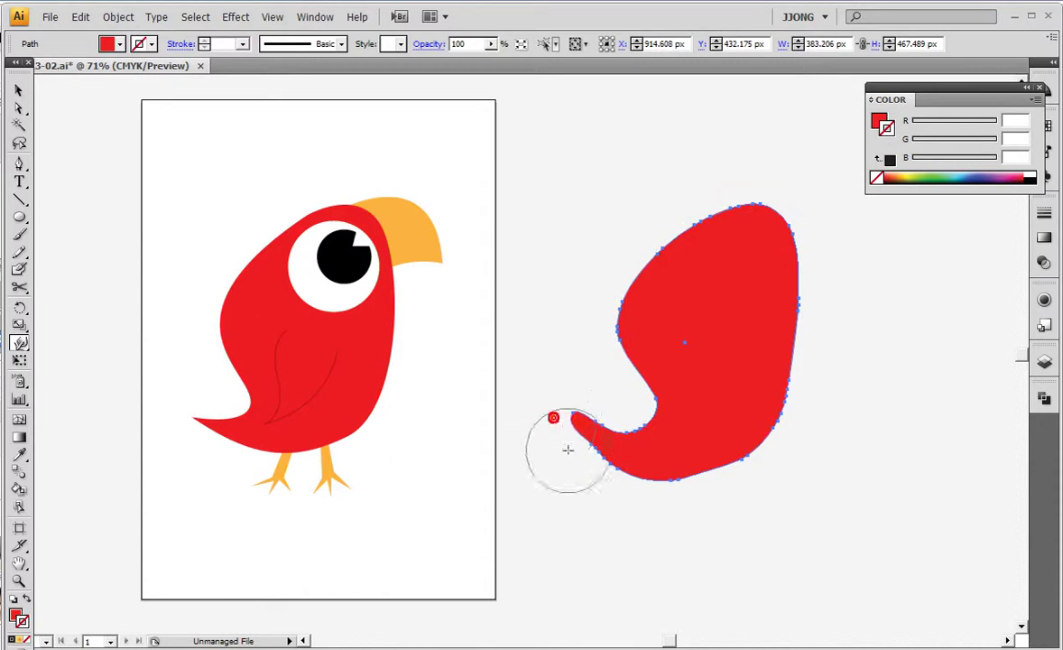
# Thin the tail by reshaping its tip and pushing up its underside.
pyautogui.moveTo(591, 450); pyautogui.dragTo(590, 389)
pyautogui.moveTo(648, 474)
pyautogui.mouseDown()
pyautogui.moveTo(693, 474)
pyautogui.moveTo(736, 451)
pyautogui.mouseUp()
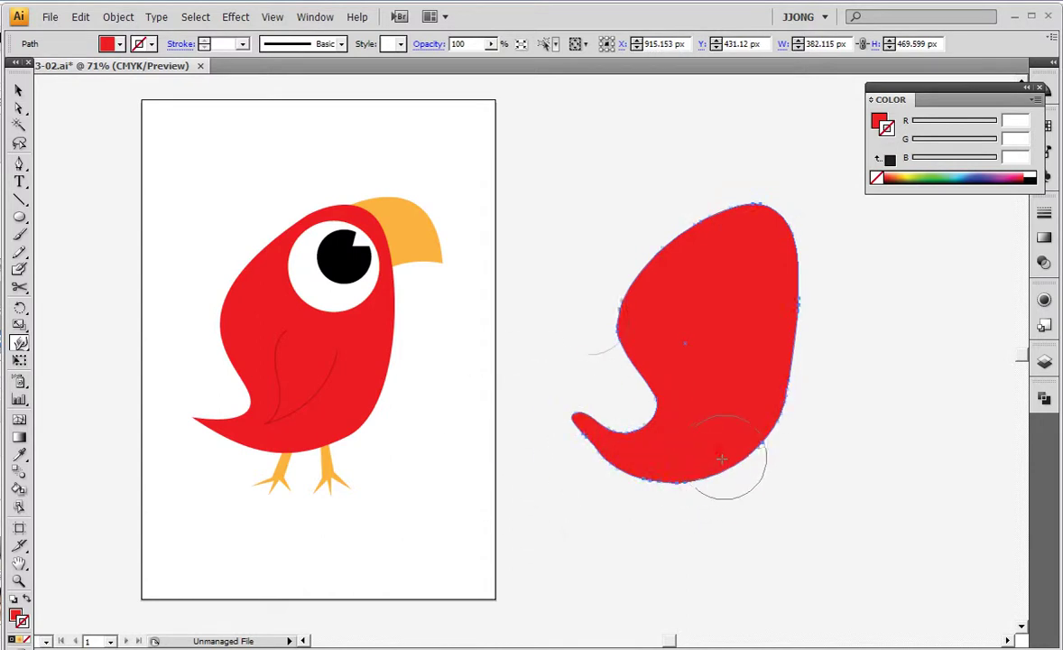
pyautogui.moveTo(593, 304); pyautogui.dragTo(636, 320)
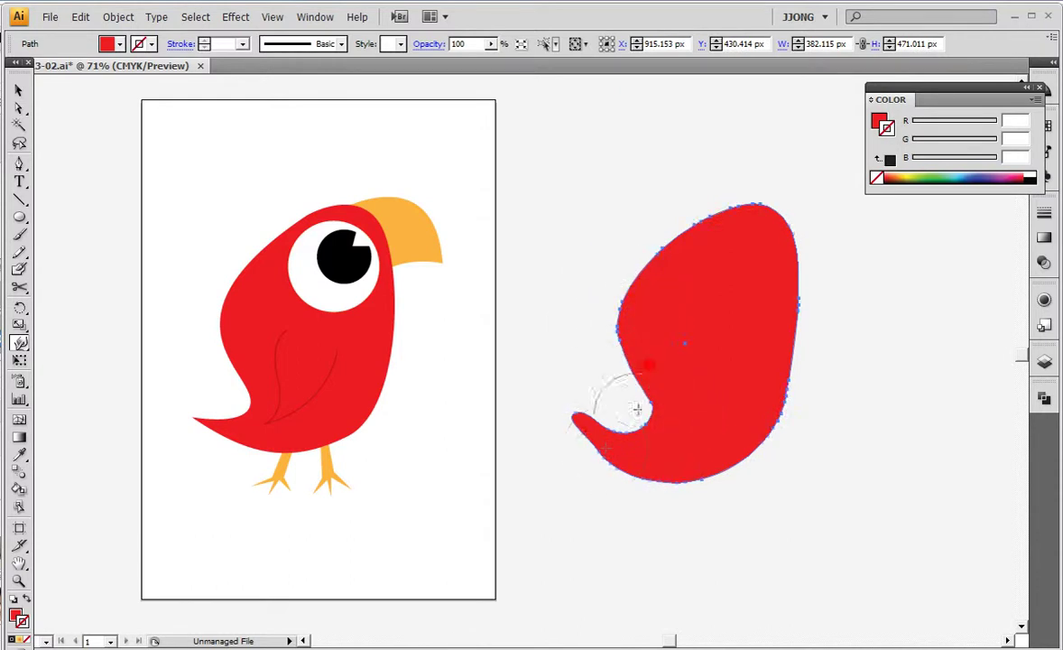
pyautogui.moveTo(610, 428); pyautogui.dragTo(567, 418)
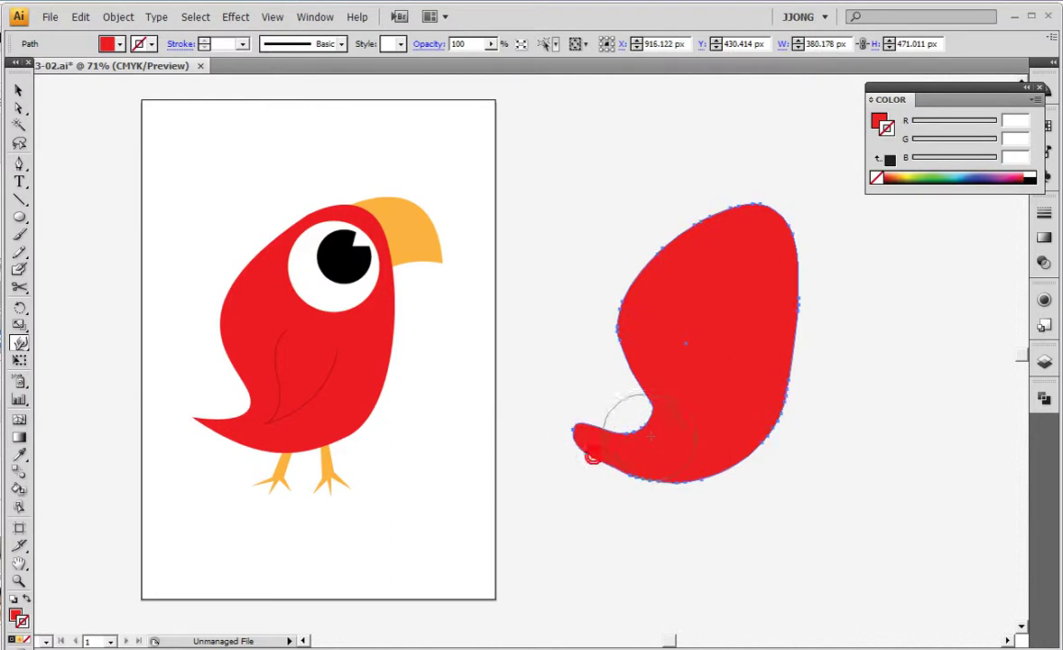
pyautogui.moveTo(589, 462); pyautogui.dragTo(636, 418)
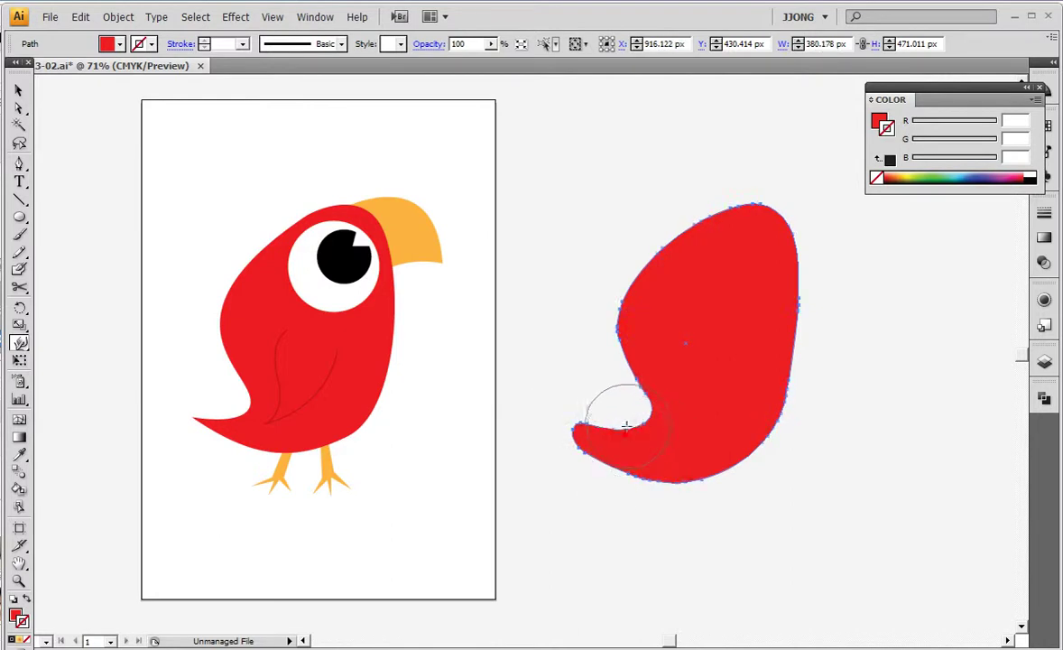
pyautogui.moveTo(593, 309)
pyautogui.mouseDown()
pyautogui.moveTo(643, 294)
pyautogui.moveTo(621, 312)
pyautogui.mouseUp()
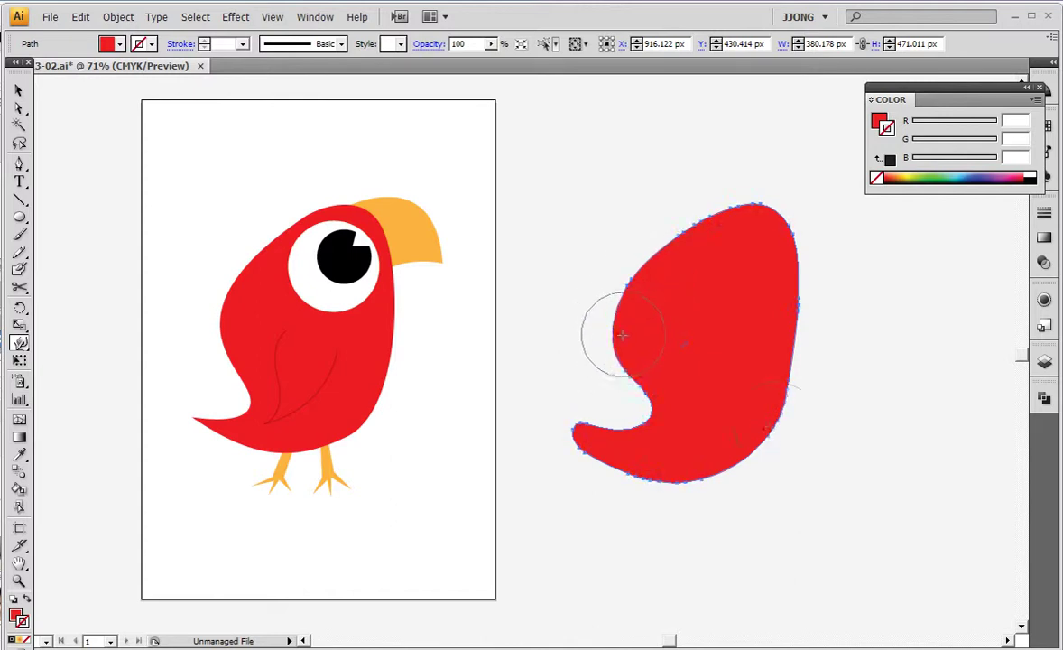
# Dent the body's right edge inward and stretch the tail tip down-left.
pyautogui.moveTo(803, 361); pyautogui.dragTo(783, 394)
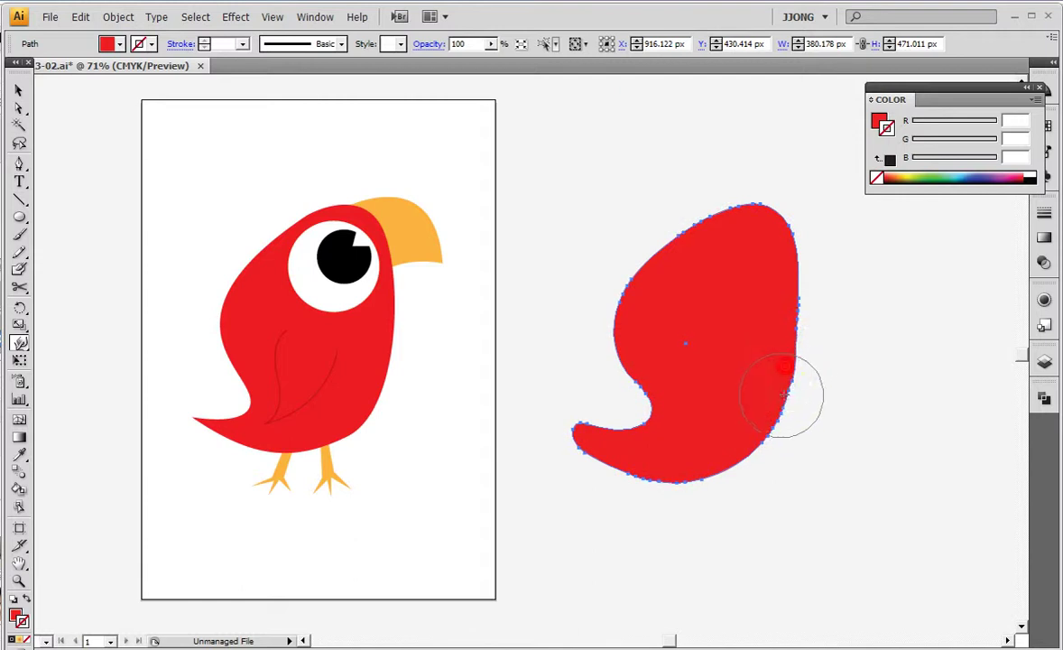
pyautogui.moveTo(785, 336); pyautogui.dragTo(786, 342)
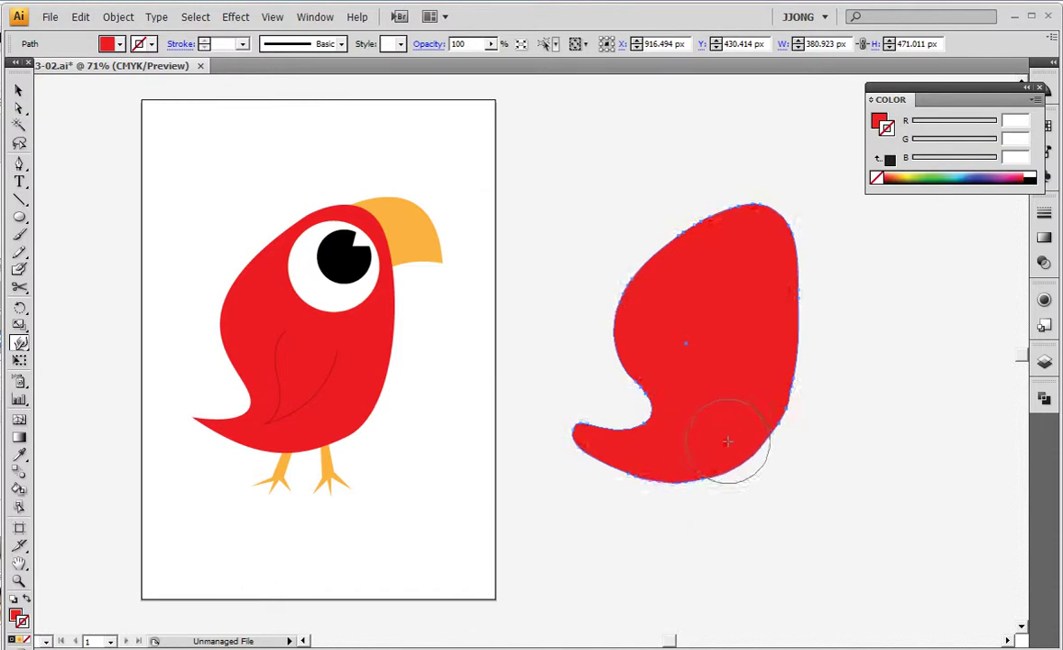
pyautogui.moveTo(588, 441); pyautogui.dragTo(527, 489)
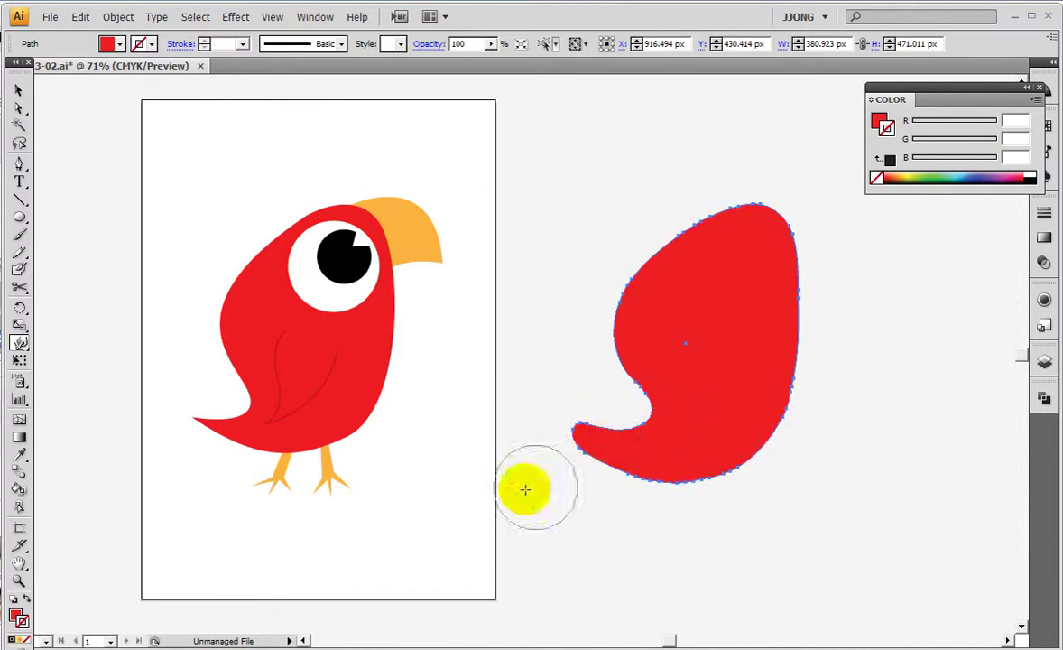
# Convert the corner anchor at the tail tip, dismissing the warning message.
pyautogui.click(20, 155)
pyautogui.click(99, 226)
pyautogui.click(578, 434)
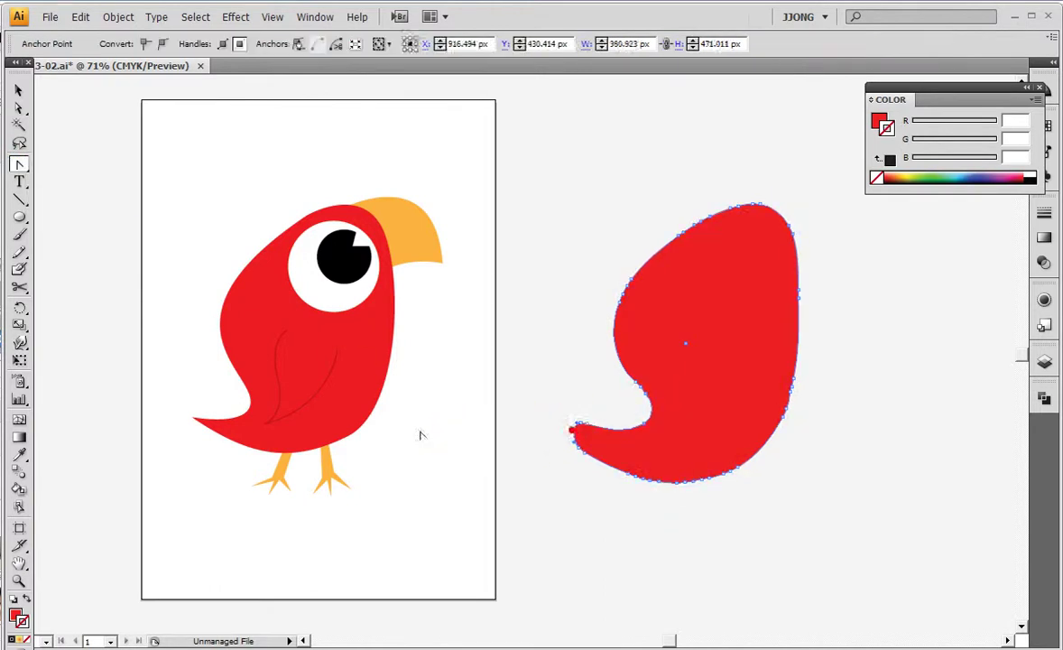
pyautogui.click(578, 436)
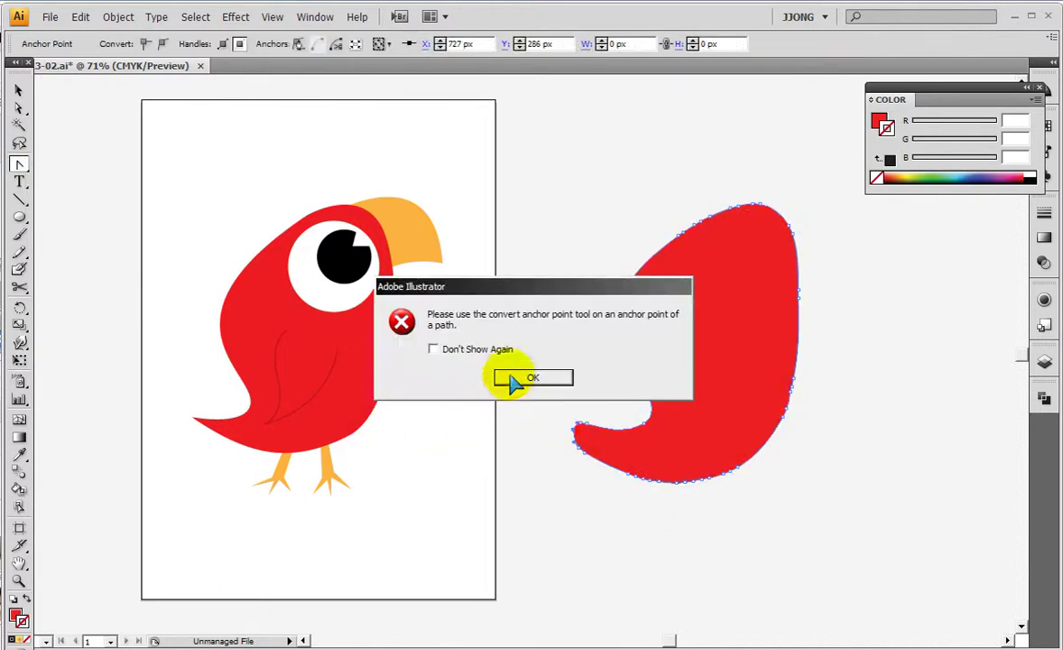
pyautogui.click(578, 436)
pyautogui.press('Return')
pyautogui.click(577, 436)
# Zoom in on the tail tip and lower its top edge segment with Direct Selection.
pyautogui.click(20, 582)
pyautogui.moveTo(559, 384); pyautogui.dragTo(744, 543)
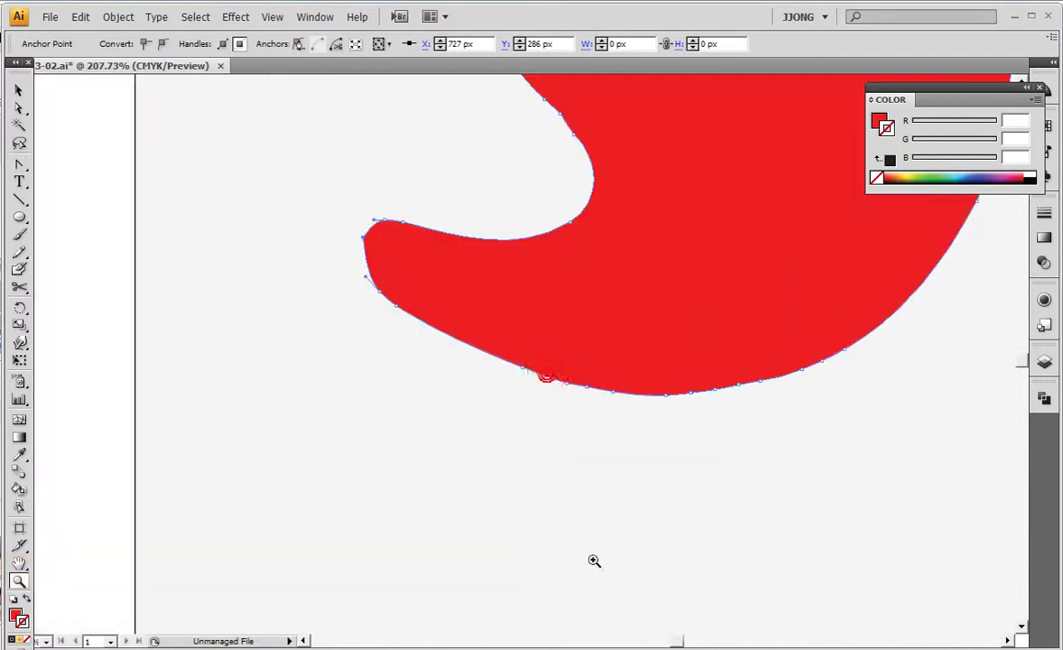
pyautogui.click(19, 108)
pyautogui.moveTo(374, 200); pyautogui.dragTo(445, 256)
pyautogui.click(404, 214)
pyautogui.click(441, 250)
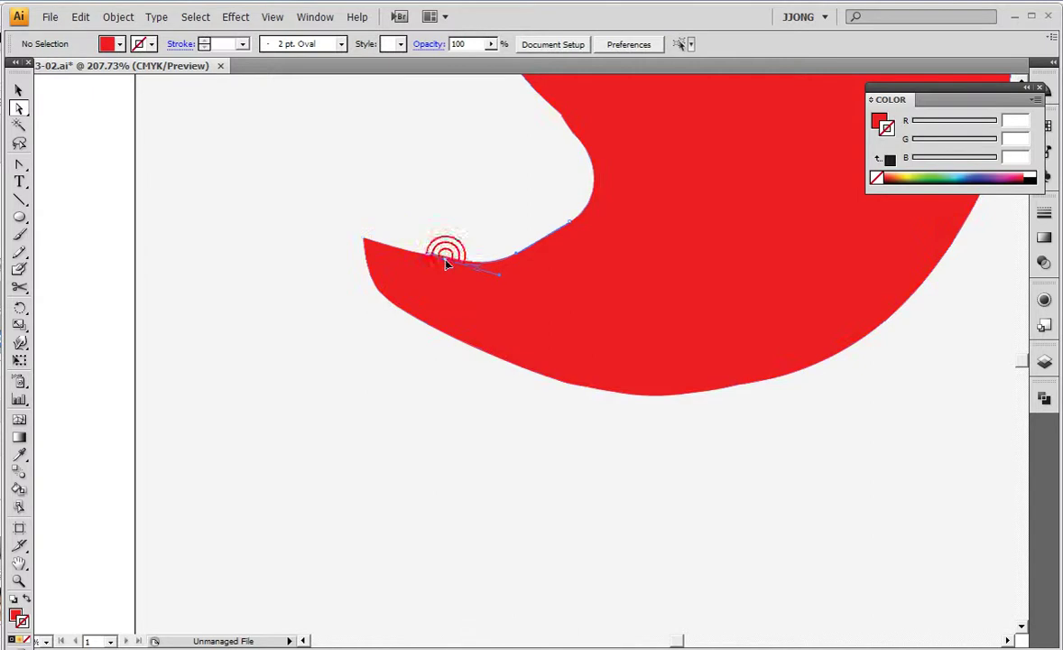
pyautogui.click(446, 261)
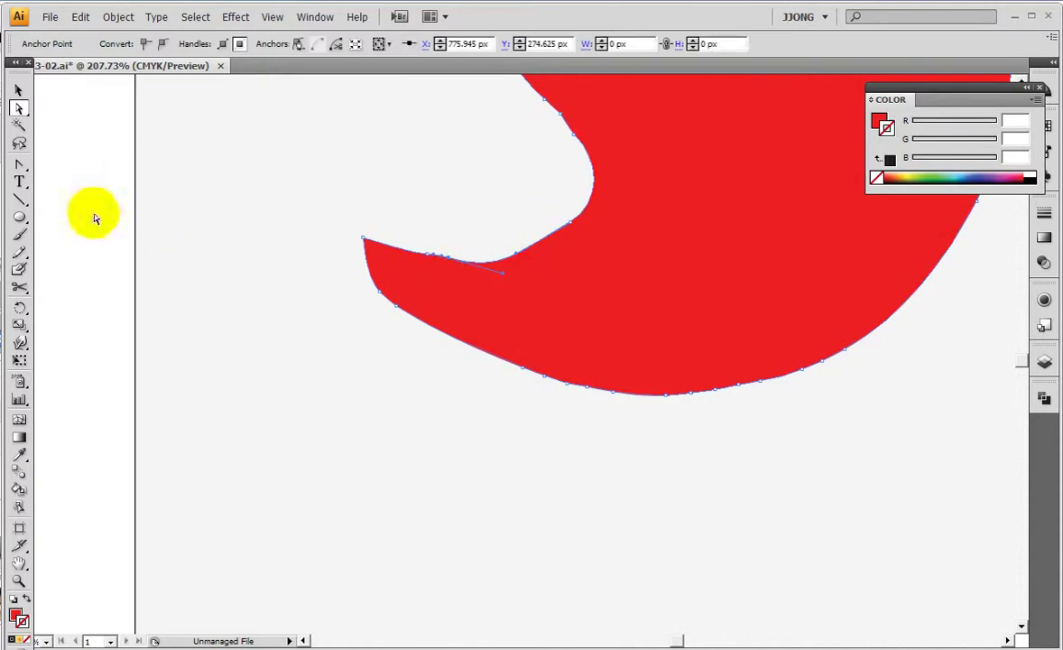
# Touch up the tail's lower-left edge and inner curve with the Warp tool.
pyautogui.click(205, 307)
pyautogui.click(377, 288)
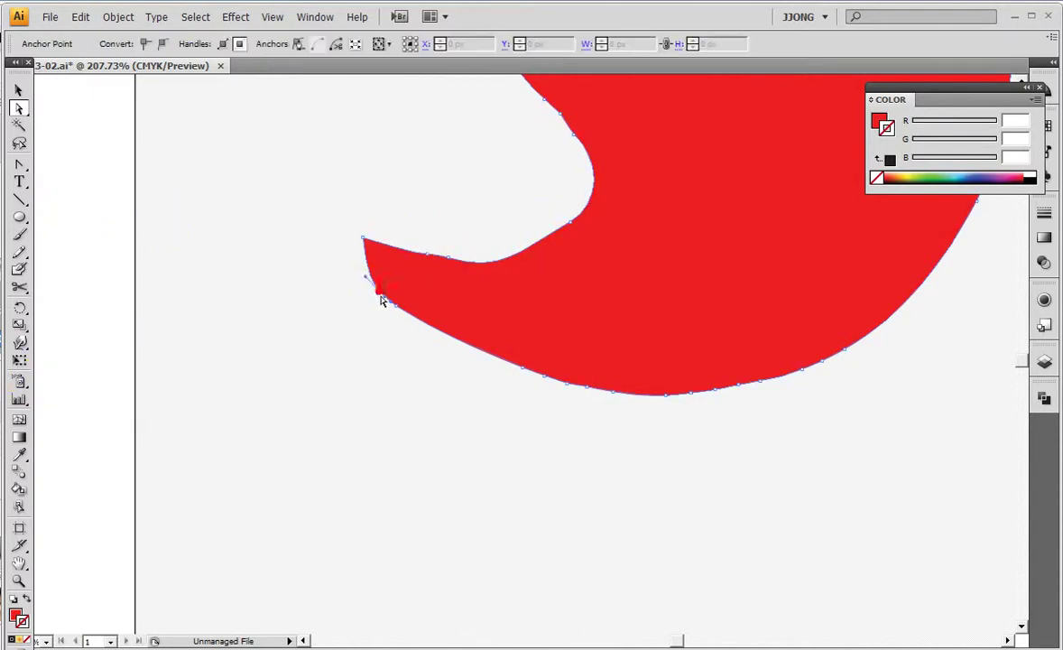
pyautogui.click(391, 310)
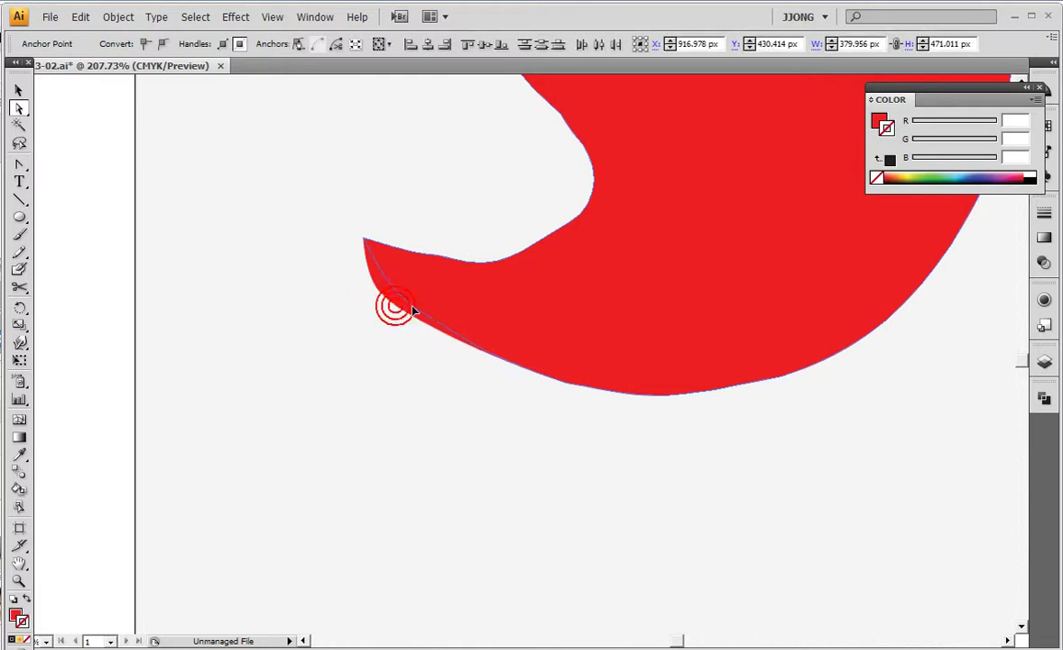
pyautogui.click(302, 303)
pyautogui.click(22, 342)
pyautogui.moveTo(518, 260)
pyautogui.mouseDown()
pyautogui.moveTo(517, 242)
pyautogui.moveTo(550, 214)
pyautogui.mouseUp()
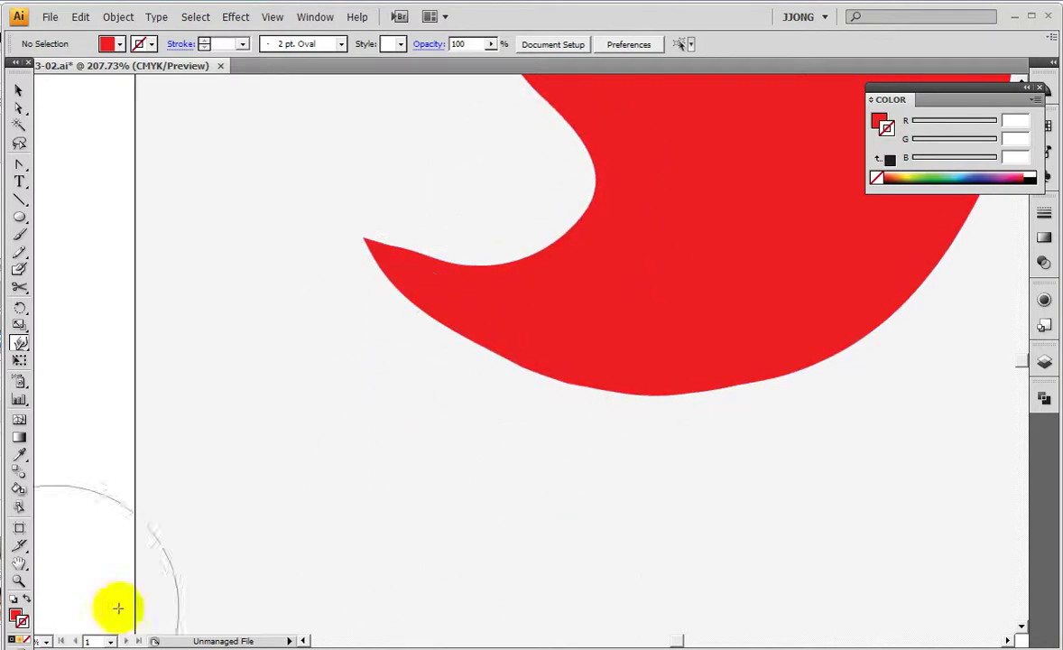
# View at 100% and warp the tail's top edge into a hook and reshape its underside.
pyautogui.doubleClick(18, 580)
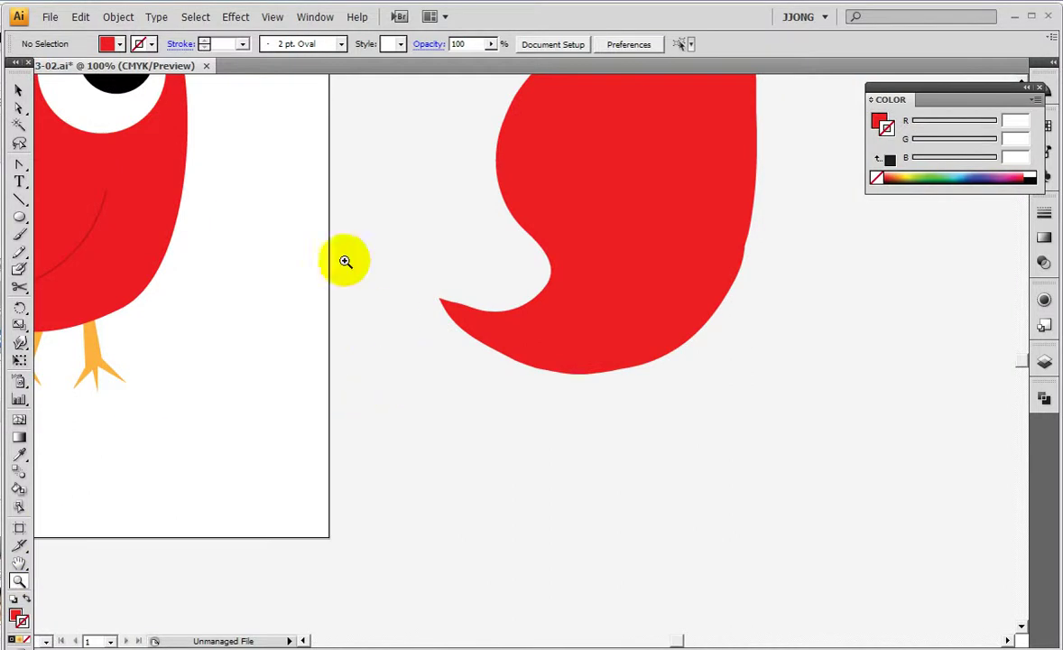
pyautogui.moveTo(332, 340); pyautogui.dragTo(527, 325)
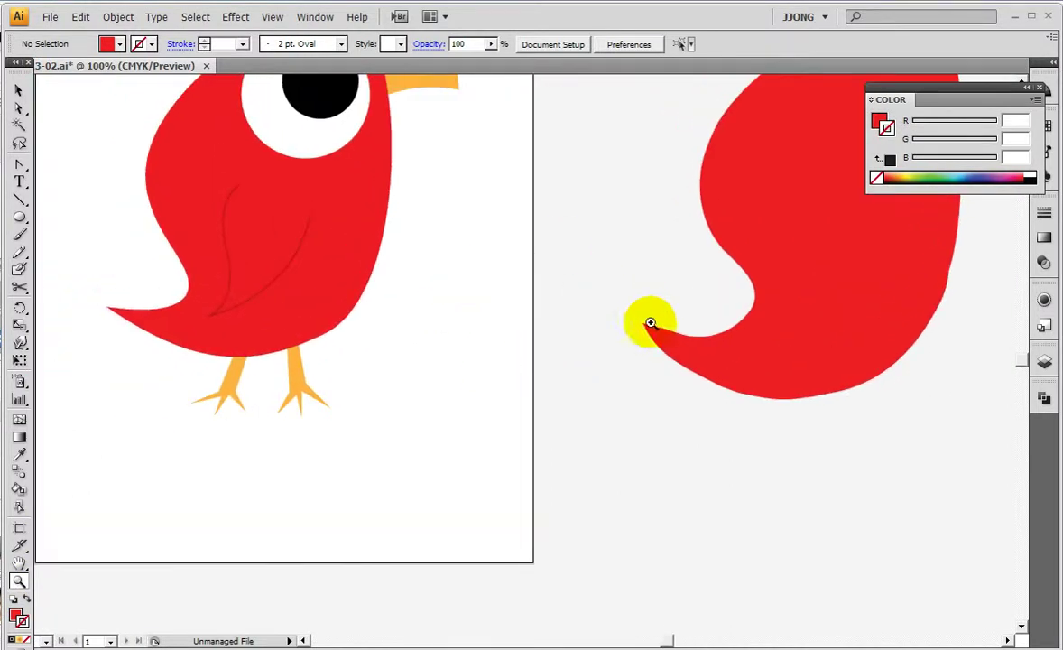
pyautogui.click(20, 343)
pyautogui.moveTo(624, 333); pyautogui.dragTo(712, 342)
pyautogui.moveTo(713, 335)
pyautogui.mouseDown()
pyautogui.moveTo(651, 354)
pyautogui.moveTo(733, 413)
pyautogui.moveTo(821, 422)
pyautogui.mouseUp()
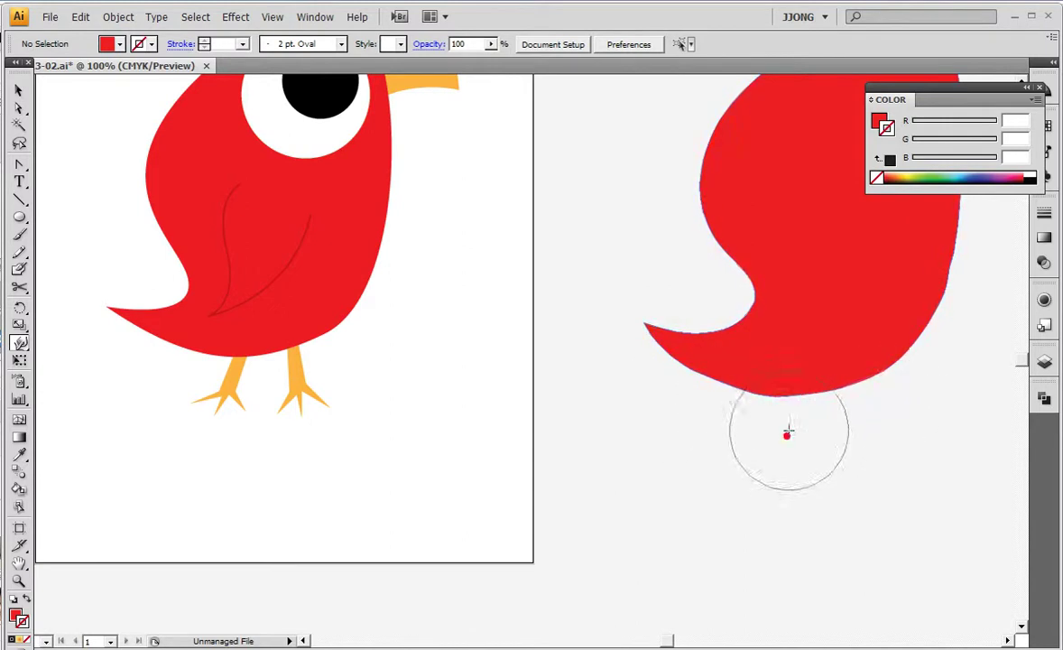
pyautogui.moveTo(713, 408); pyautogui.dragTo(680, 398)
# Smooth the tail's upper-left edge, inner curve and right edge.
pyautogui.moveTo(691, 234); pyautogui.dragTo(802, 237)
pyautogui.moveTo(759, 278); pyautogui.dragTo(742, 217)
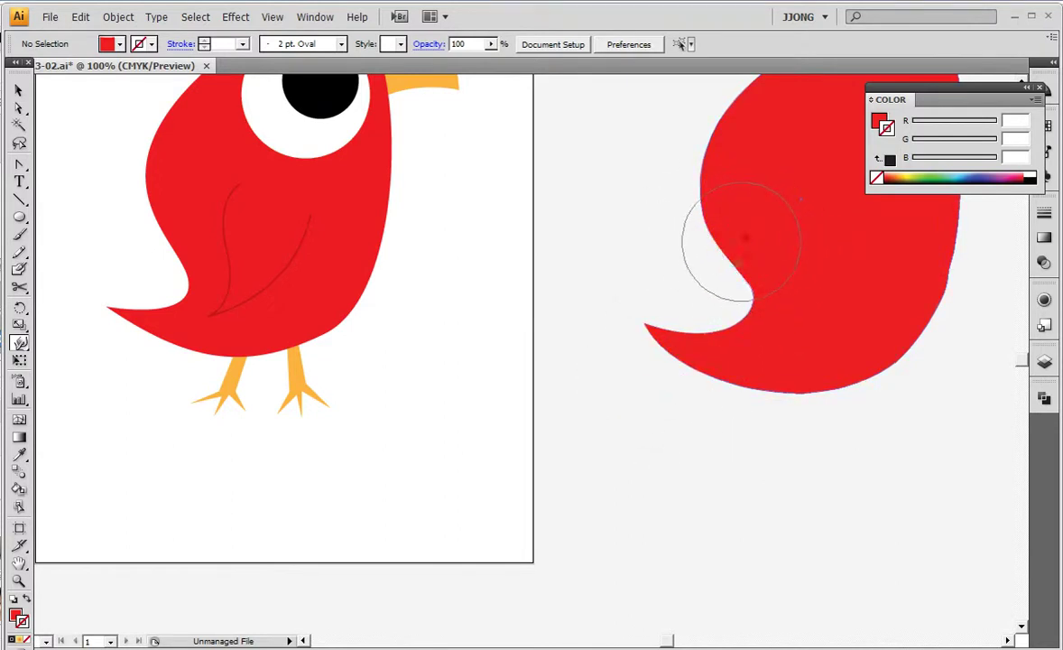
pyautogui.moveTo(578, 384); pyautogui.dragTo(484, 422)
pyautogui.moveTo(866, 261)
pyautogui.mouseDown()
pyautogui.moveTo(799, 282)
pyautogui.moveTo(823, 294)
pyautogui.mouseUp()
pyautogui.moveTo(769, 355); pyautogui.dragTo(776, 360)
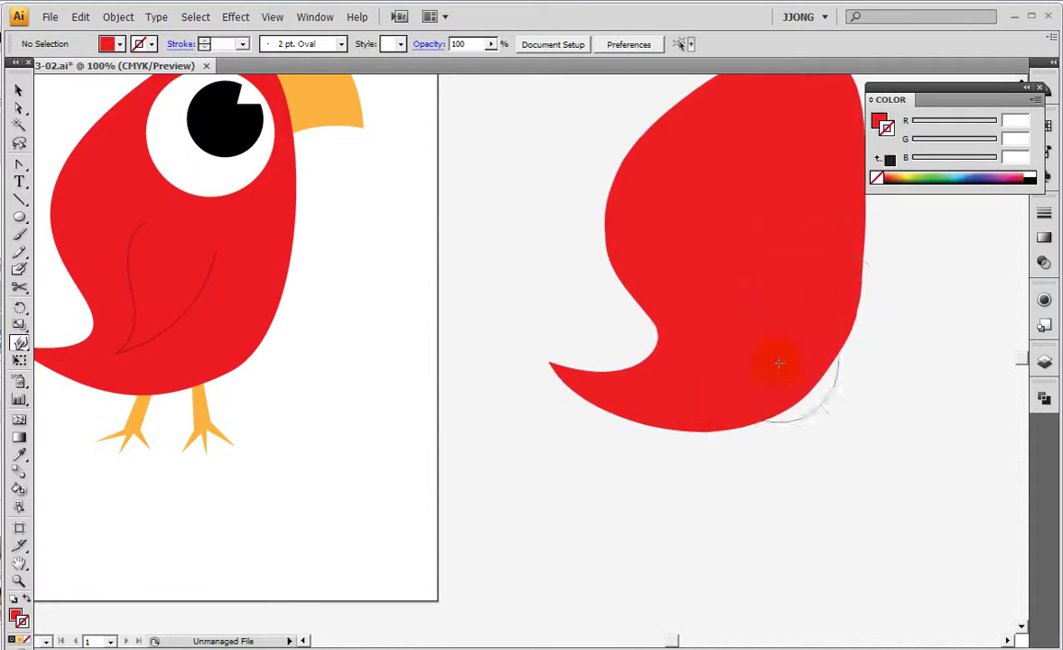
# Smooth the tail's left edge and along its inner curve.
pyautogui.click(735, 204)
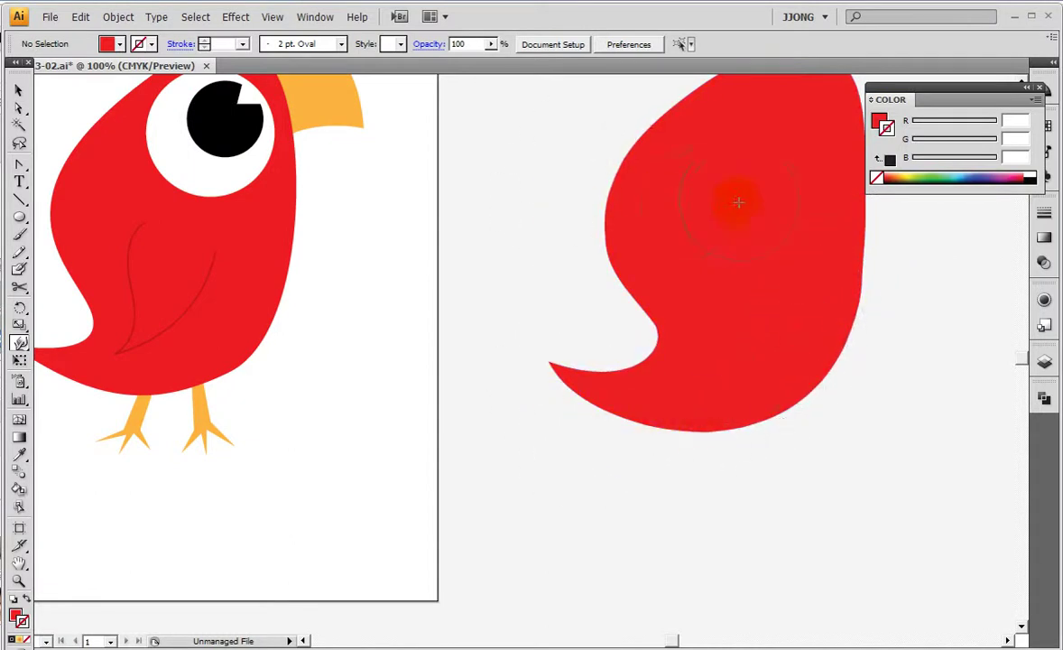
pyautogui.moveTo(639, 246); pyautogui.dragTo(652, 259)
pyautogui.moveTo(658, 309); pyautogui.dragTo(666, 323)
pyautogui.moveTo(719, 250); pyautogui.dragTo(799, 232)
pyautogui.moveTo(617, 335)
pyautogui.mouseDown()
pyautogui.moveTo(652, 368)
pyautogui.moveTo(693, 361)
pyautogui.moveTo(667, 408)
pyautogui.moveTo(671, 386)
pyautogui.moveTo(724, 429)
pyautogui.moveTo(987, 458)
pyautogui.moveTo(423, 443)
pyautogui.mouseUp()
# Zoom out and smooth the tail notch and right side into a rounded hooked-tail blob.
pyautogui.hotkey('ctrl', '-')
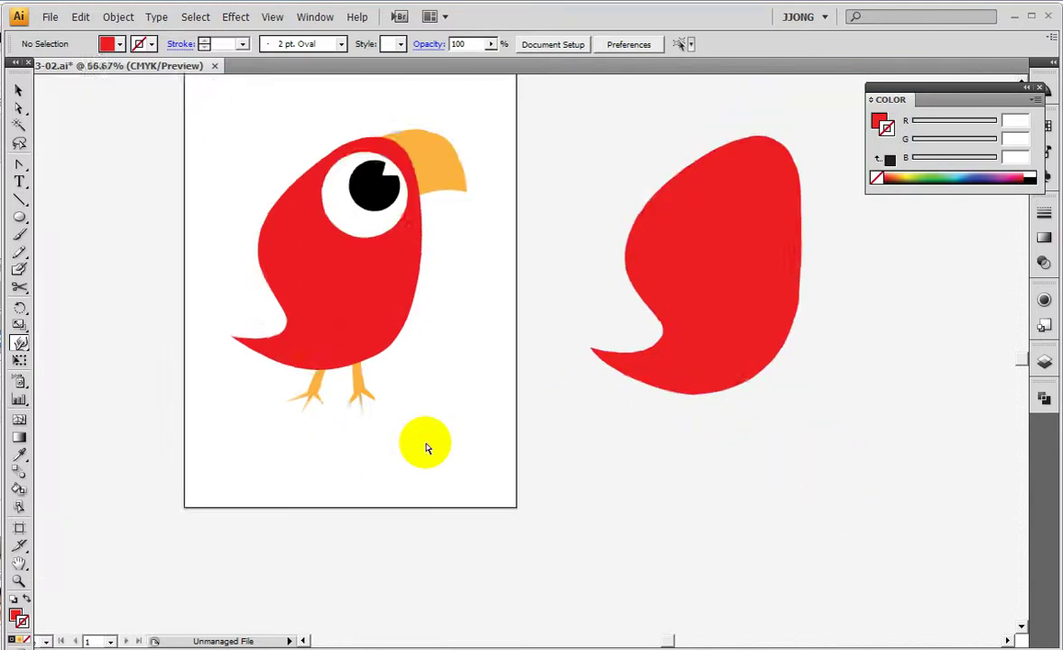
pyautogui.hotkey('ctrl', '-')
pyautogui.click(639, 334)
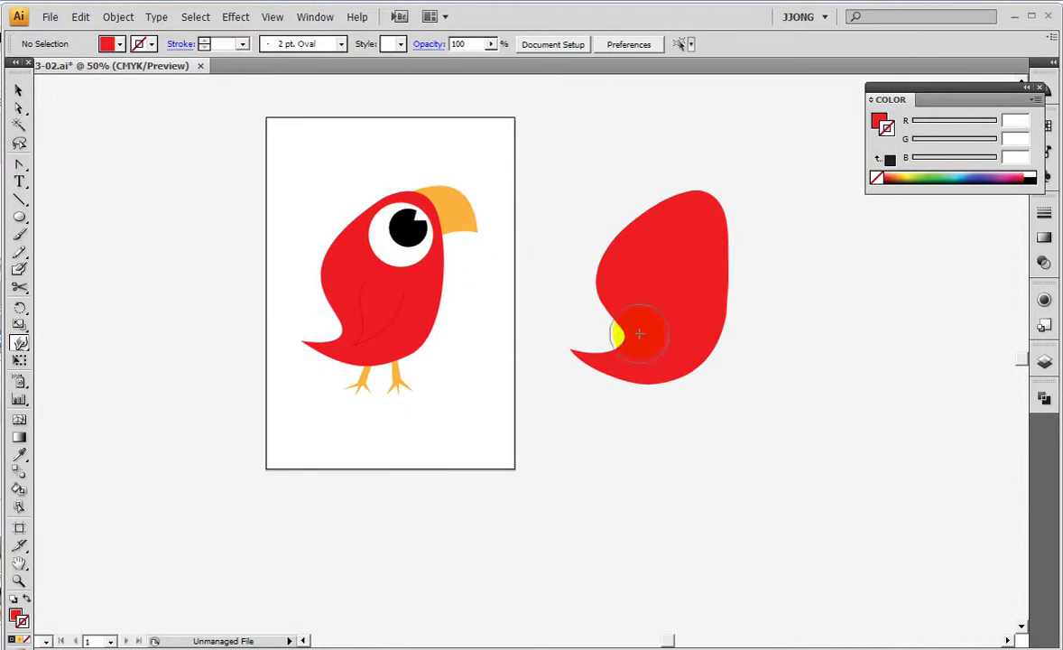
pyautogui.moveTo(630, 334)
pyautogui.mouseDown()
pyautogui.moveTo(630, 345)
pyautogui.moveTo(593, 362)
pyautogui.mouseUp()
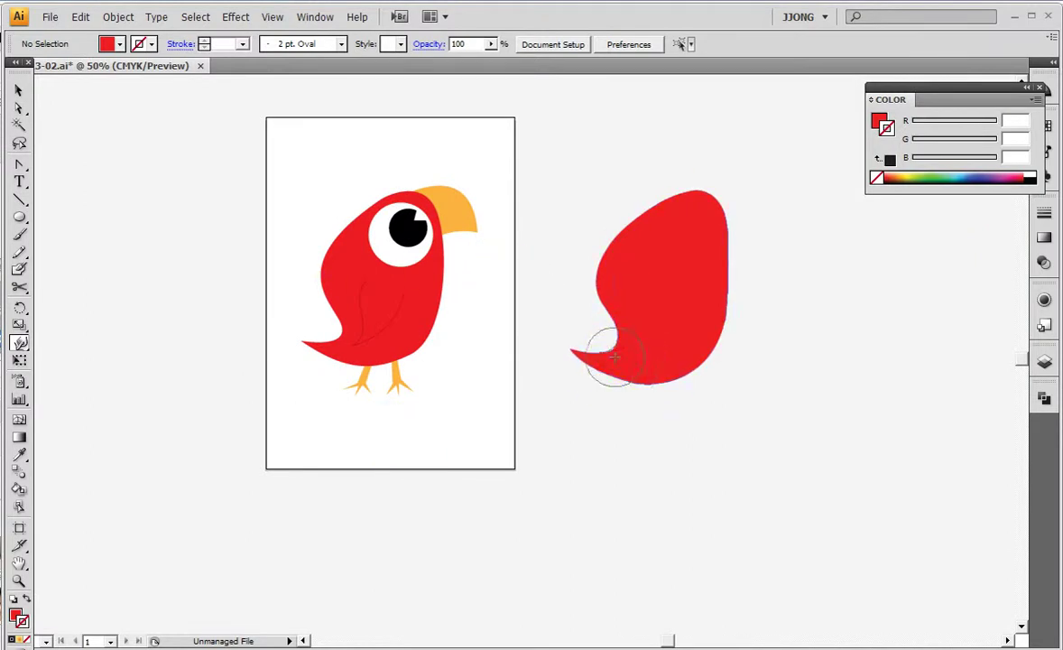
pyautogui.moveTo(649, 385); pyautogui.dragTo(636, 352)
pyautogui.moveTo(508, 330)
pyautogui.mouseDown()
pyautogui.moveTo(553, 359)
pyautogui.moveTo(680, 129)
pyautogui.moveTo(713, 274)
pyautogui.mouseUp()
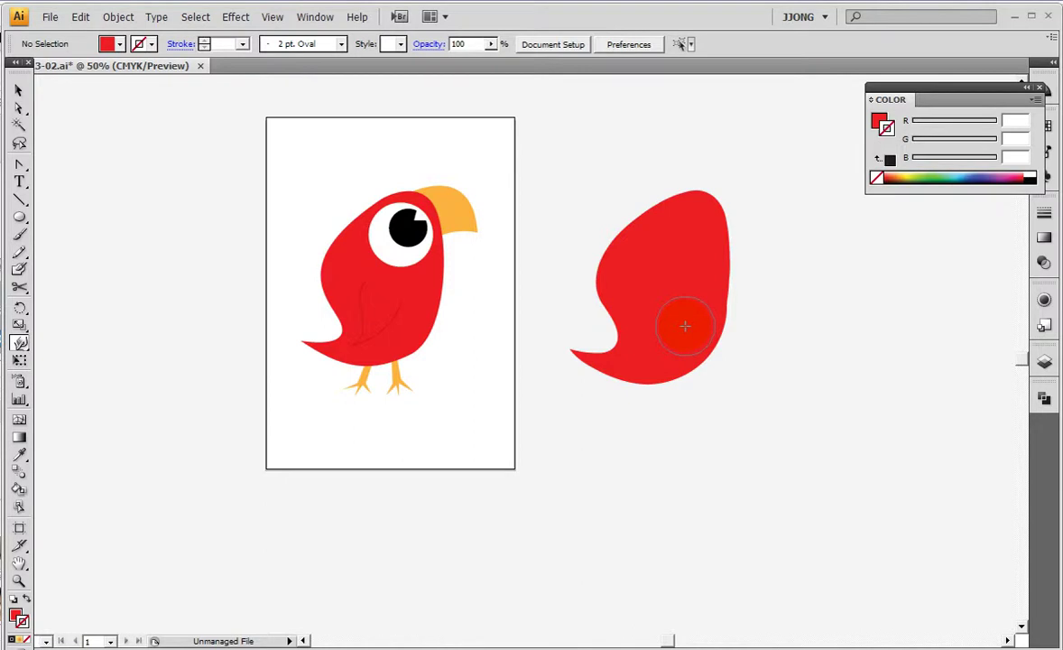
pyautogui.moveTo(693, 257); pyautogui.dragTo(697, 304)
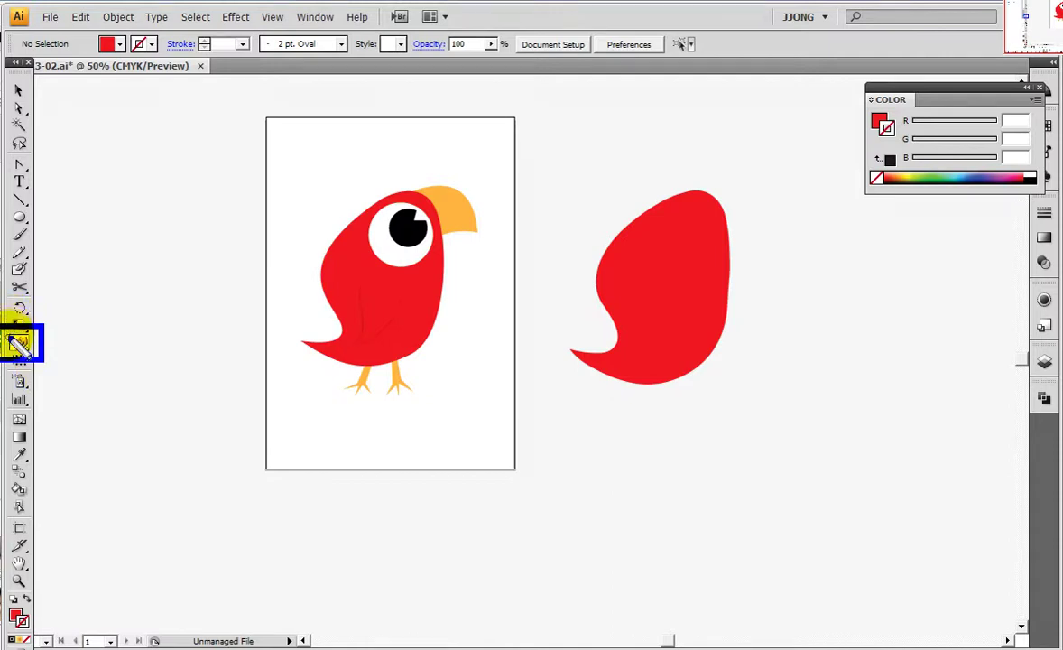
pyautogui.doubleClick(20, 344)
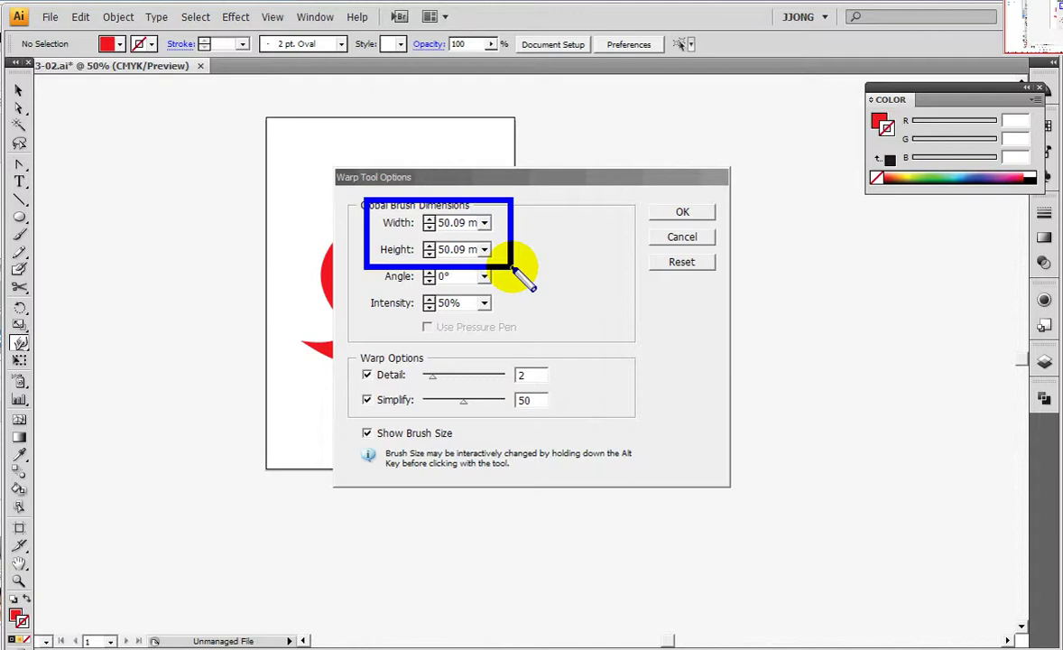
pyautogui.click(675, 242)
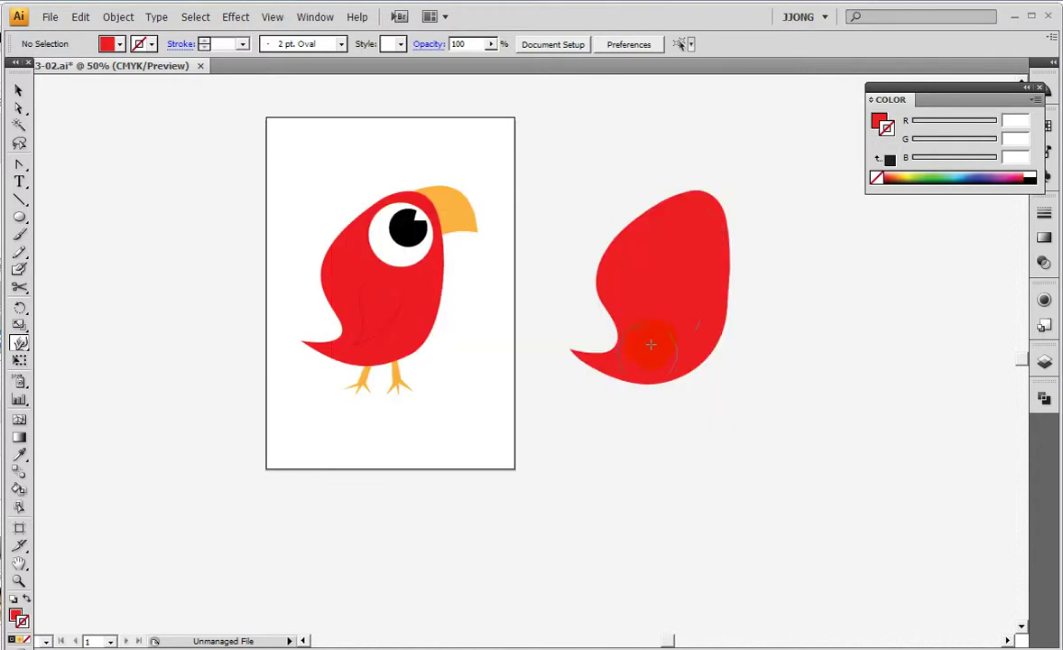
pyautogui.click(692, 308)
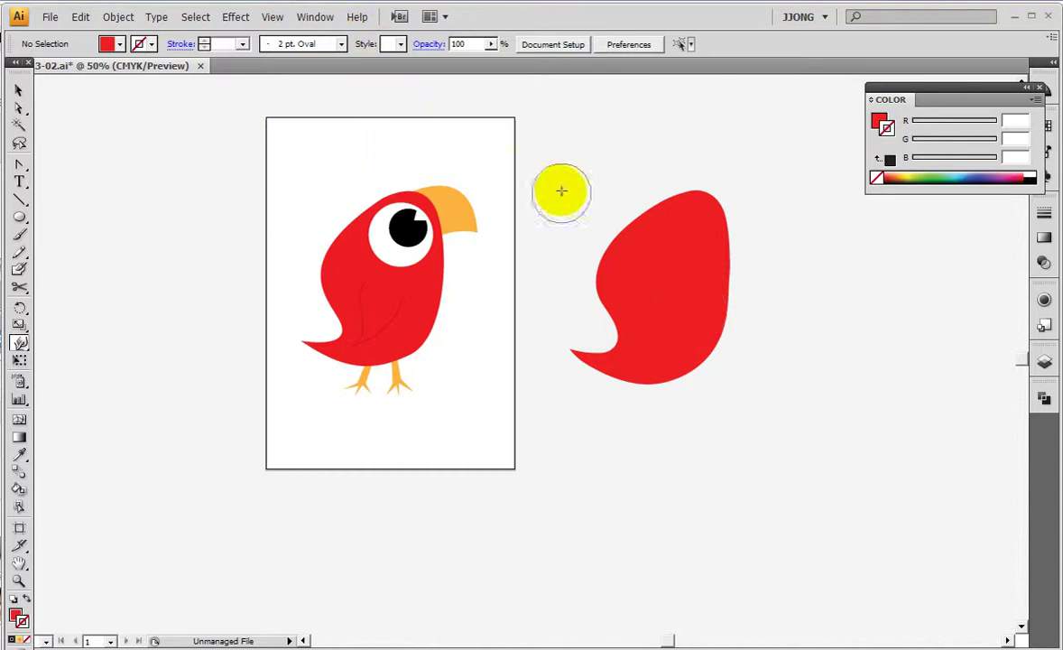
# Draw a white 160 × 160 px eye circle with no outline on the red body.
pyautogui.click(20, 219)
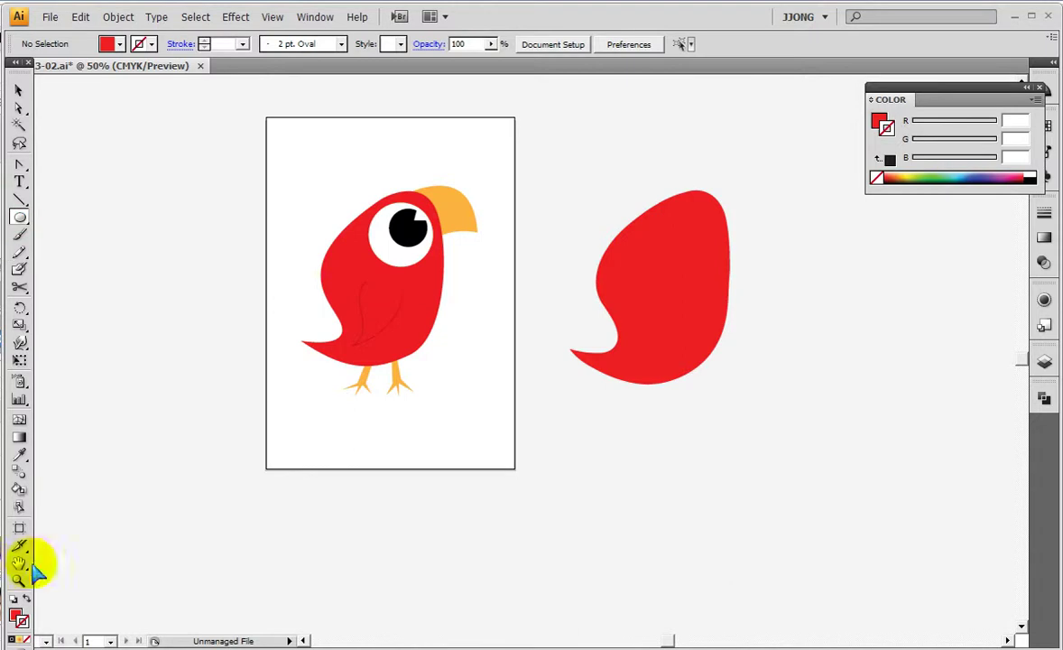
pyautogui.click(12, 598)
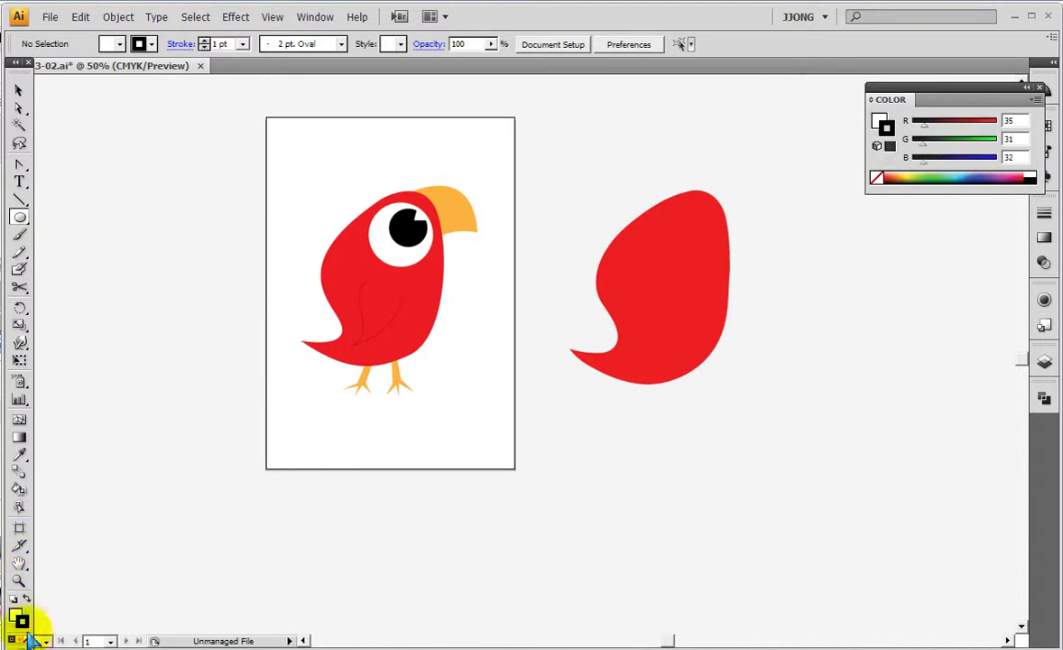
pyautogui.press('/')
pyautogui.click(698, 258)
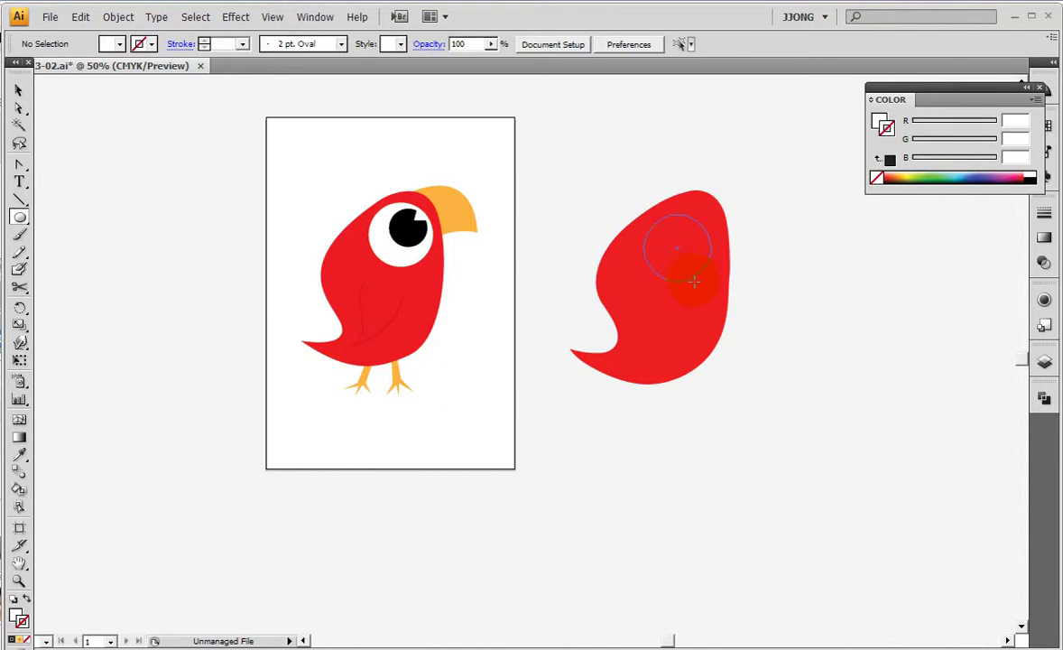
pyautogui.moveTo(693, 281); pyautogui.dragTo(691, 281)
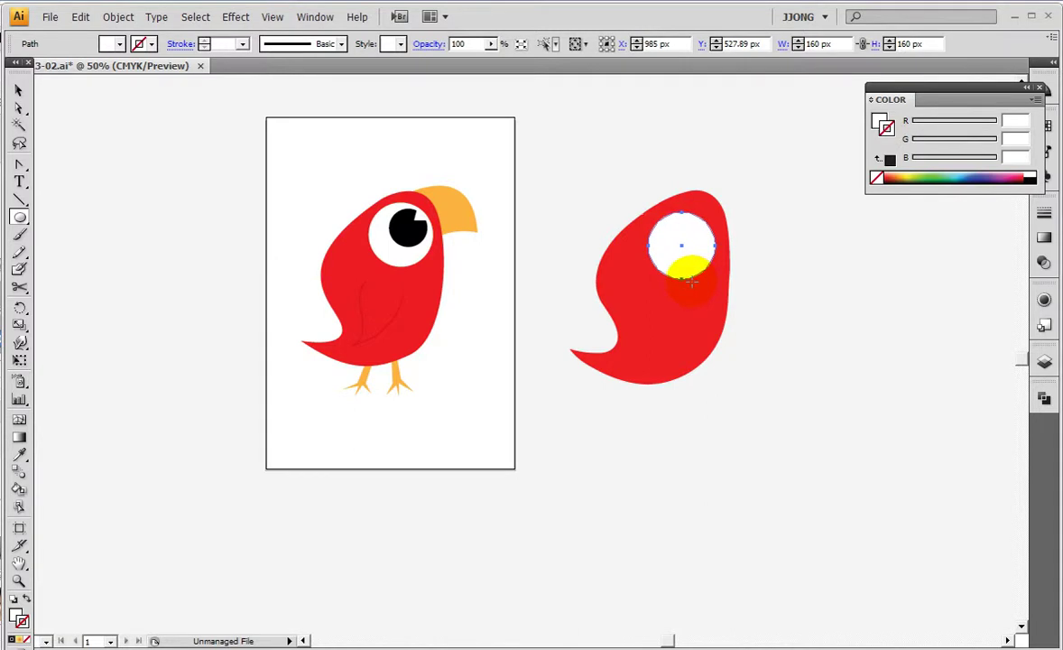
# Zoom in on the parrot copy and nudge the red body left.
pyautogui.click(19, 580)
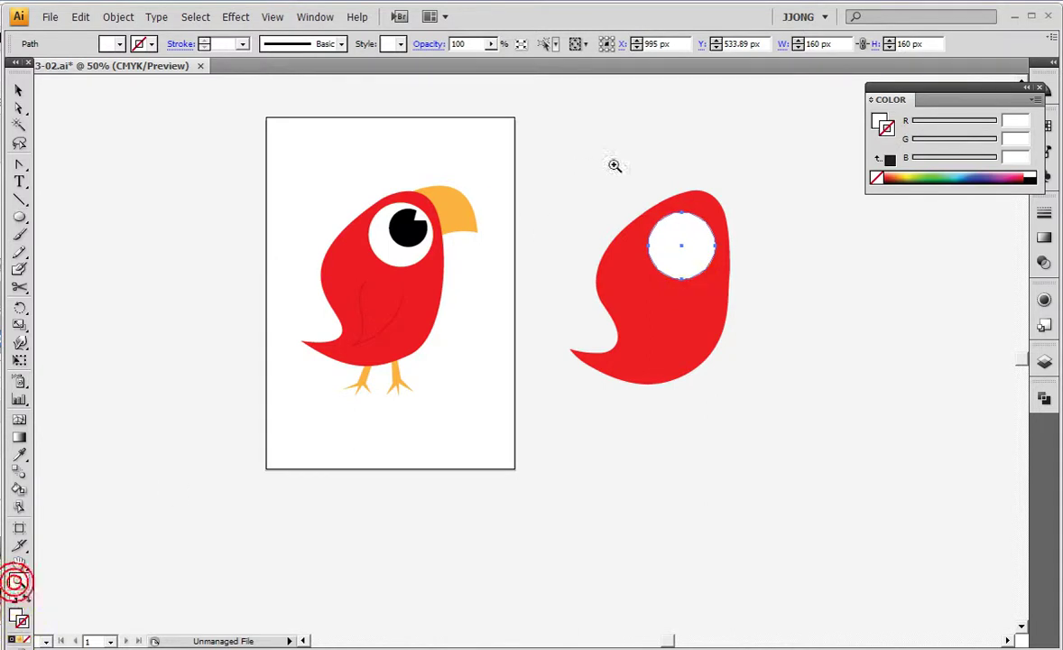
pyautogui.moveTo(408, 159); pyautogui.dragTo(813, 397)
pyautogui.moveTo(591, 351); pyautogui.dragTo(674, 390)
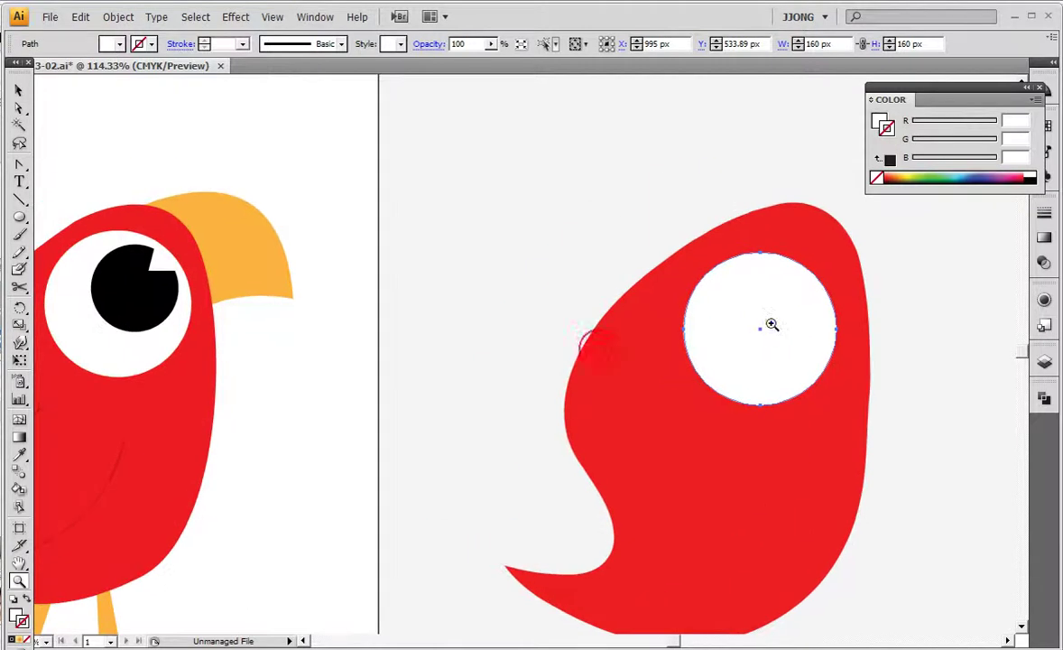
pyautogui.click(18, 90)
pyautogui.click(506, 285)
pyautogui.hotkey('shift', 'Left')
pyautogui.hotkey('shift', 'Left')
pyautogui.hotkey('shift', 'Left')
pyautogui.hotkey('shift', 'Left')
pyautogui.hotkey('shift', 'Left')
pyautogui.hotkey('shift', 'Left')
pyautogui.hotkey('shift', 'Left')
pyautogui.hotkey('shift', 'Left')
pyautogui.hotkey('shift', 'Left')
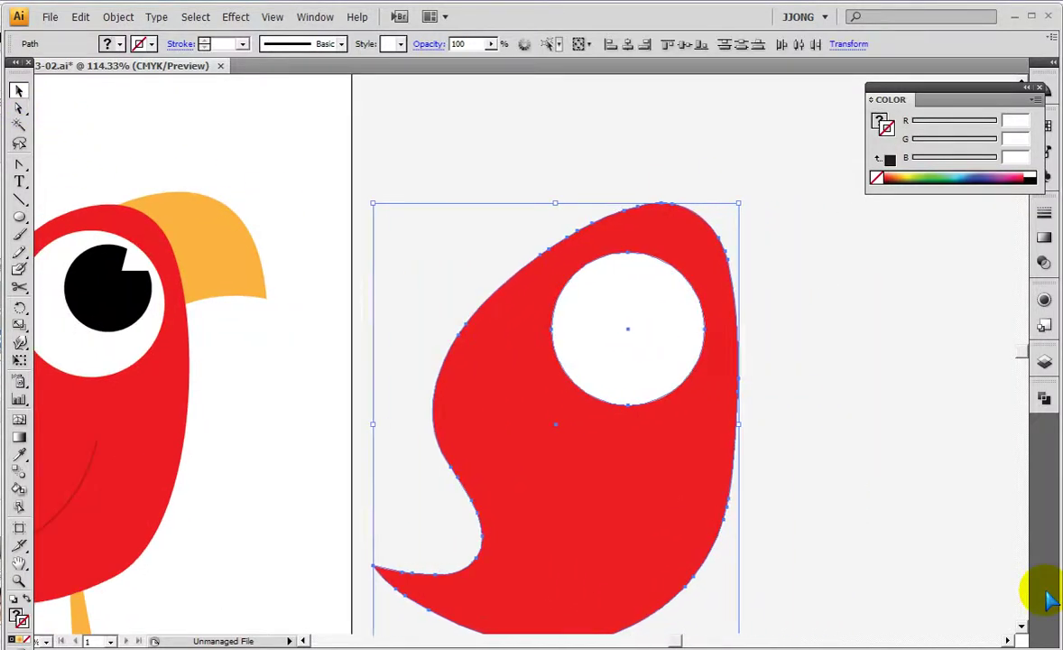
pyautogui.hscroll(-3, 1015, 510)
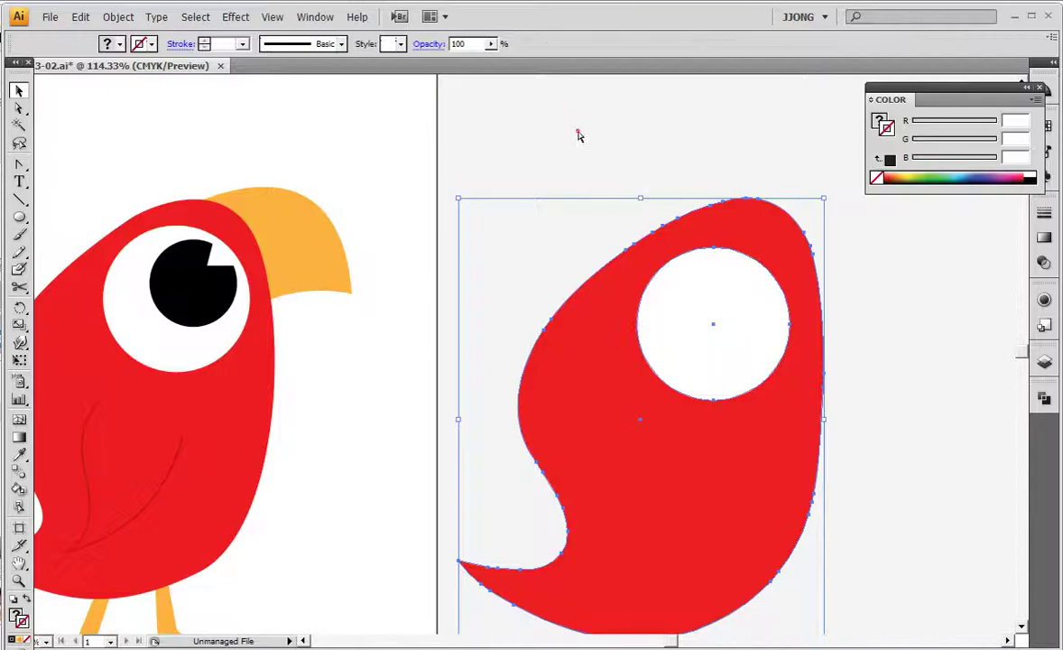
# Draw a black 80.469 px pupil circle with no stroke inside the white eye.
pyautogui.click(576, 132)
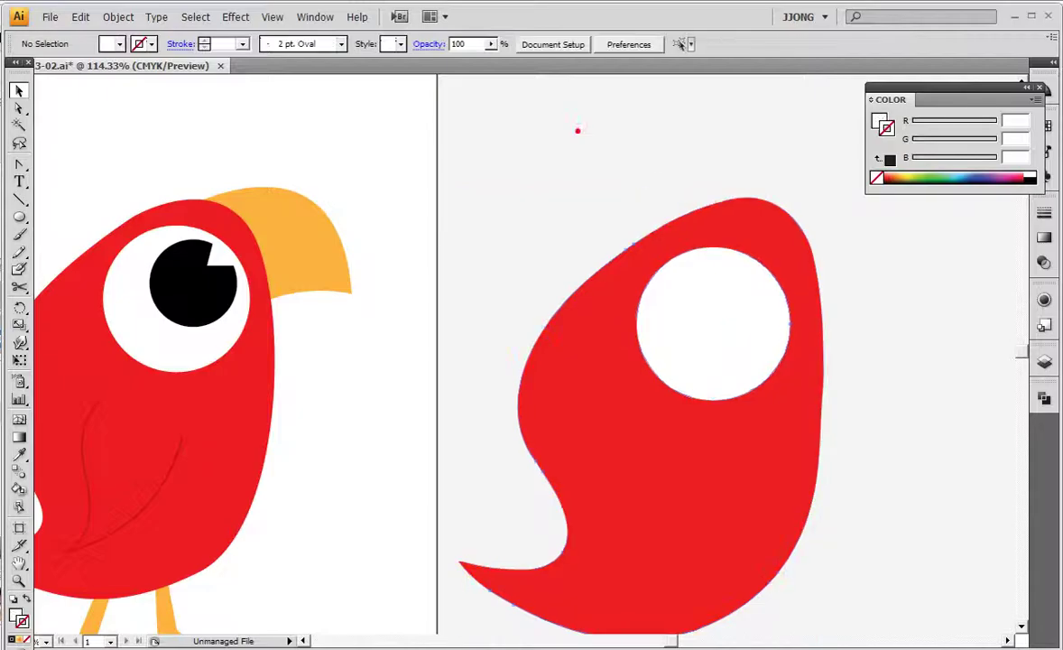
pyautogui.click(20, 218)
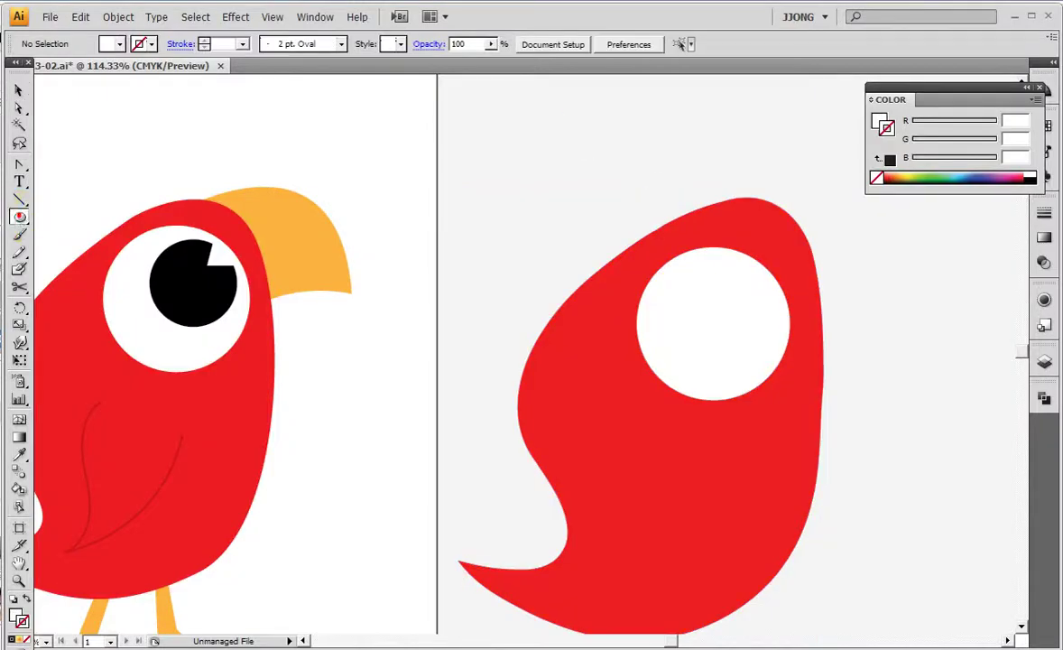
pyautogui.click(13, 598)
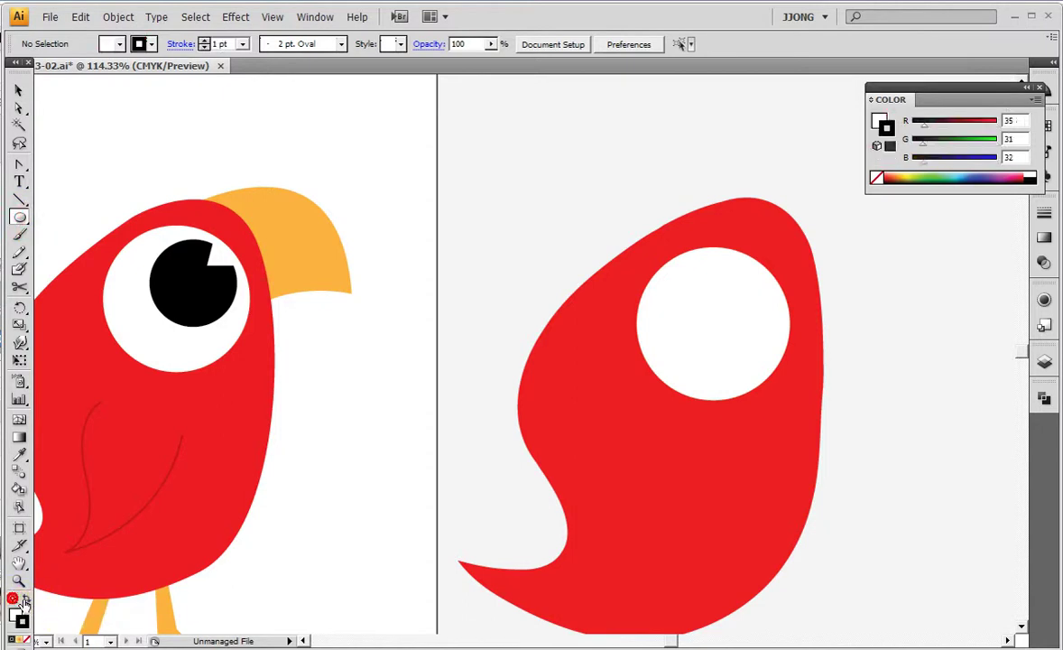
pyautogui.click(27, 599)
pyautogui.click(27, 640)
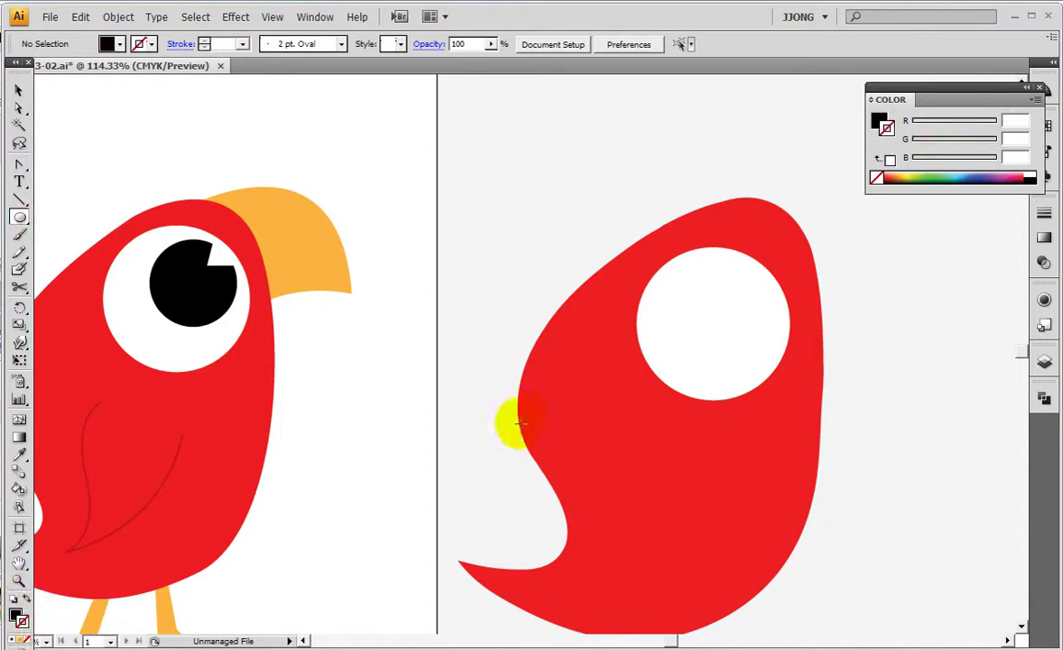
pyautogui.moveTo(729, 304); pyautogui.dragTo(742, 341)
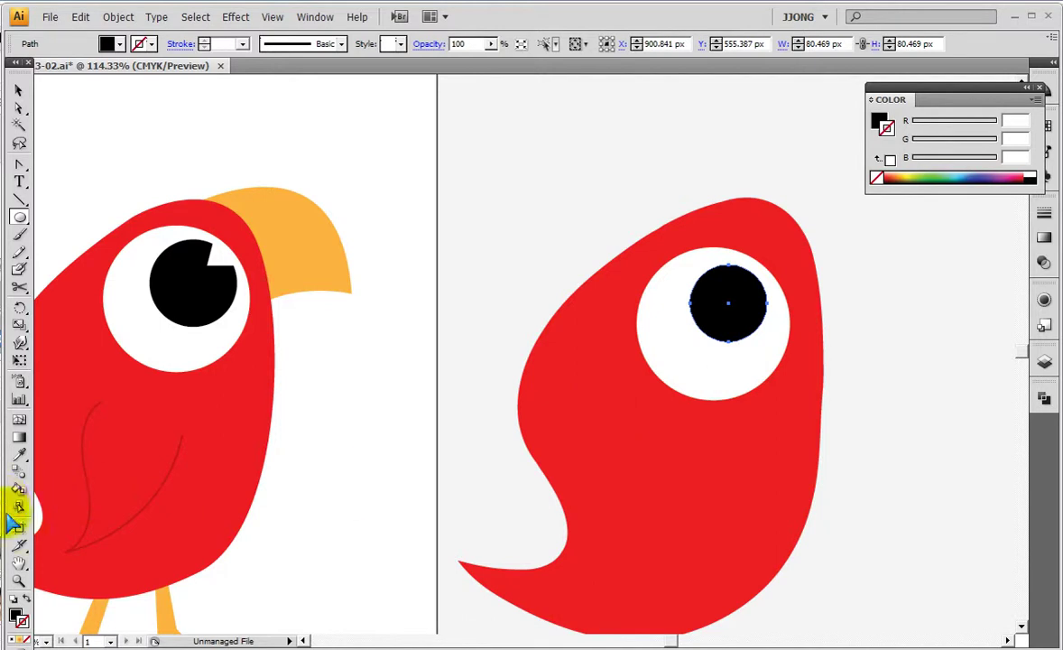
# Move the black pupil up-left off the bird and enlarge it to about 85.7 px.
pyautogui.click(18, 90)
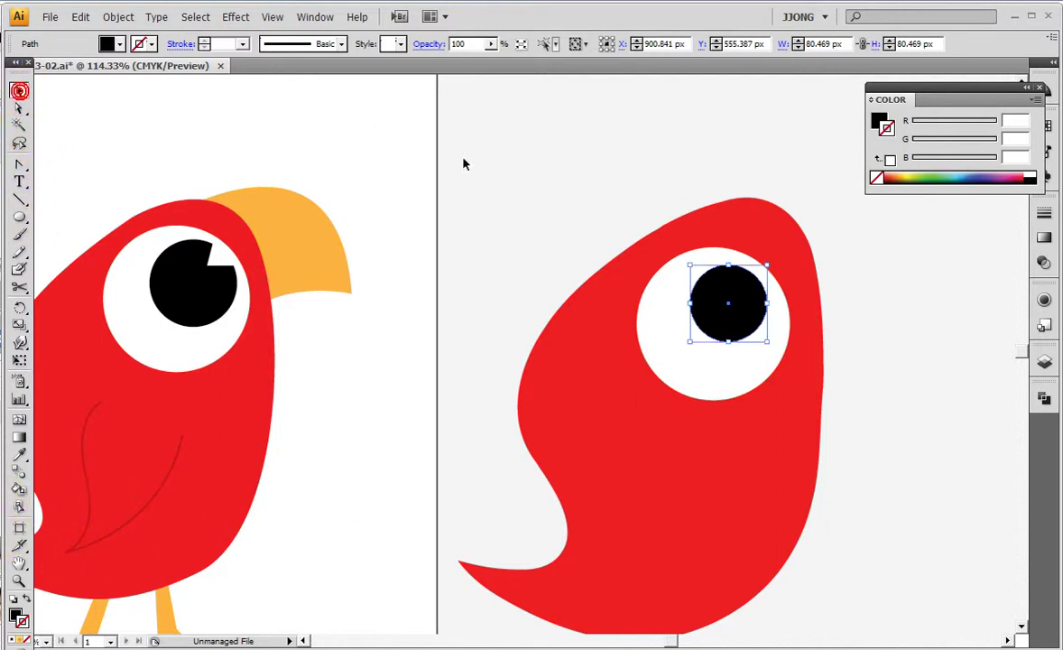
pyautogui.moveTo(724, 301); pyautogui.dragTo(519, 158)
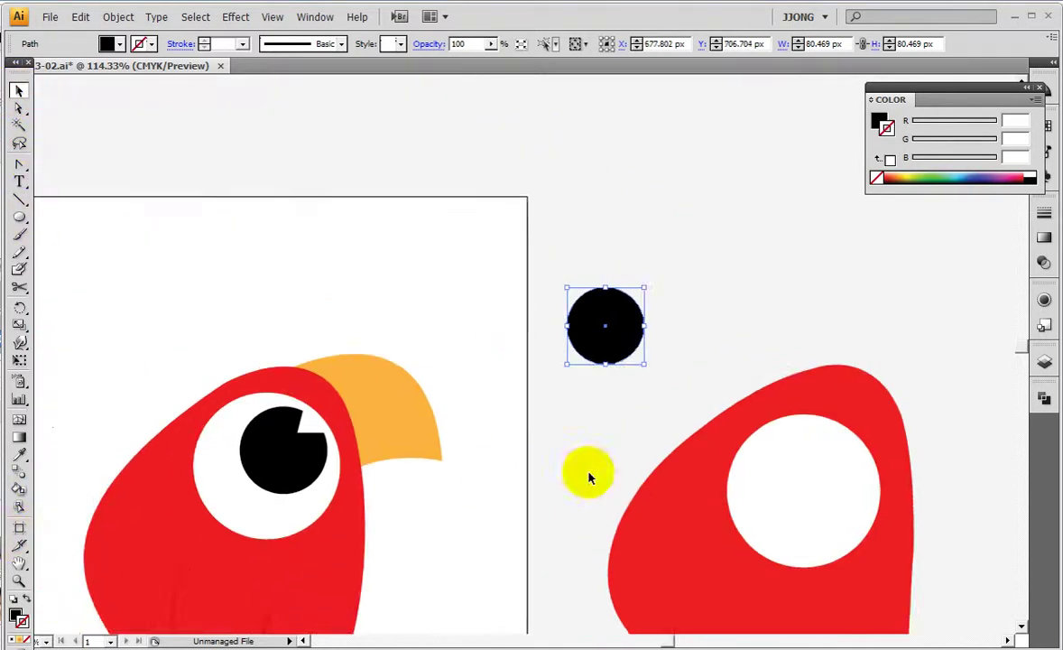
pyautogui.moveTo(504, 478); pyautogui.dragTo(558, 333)
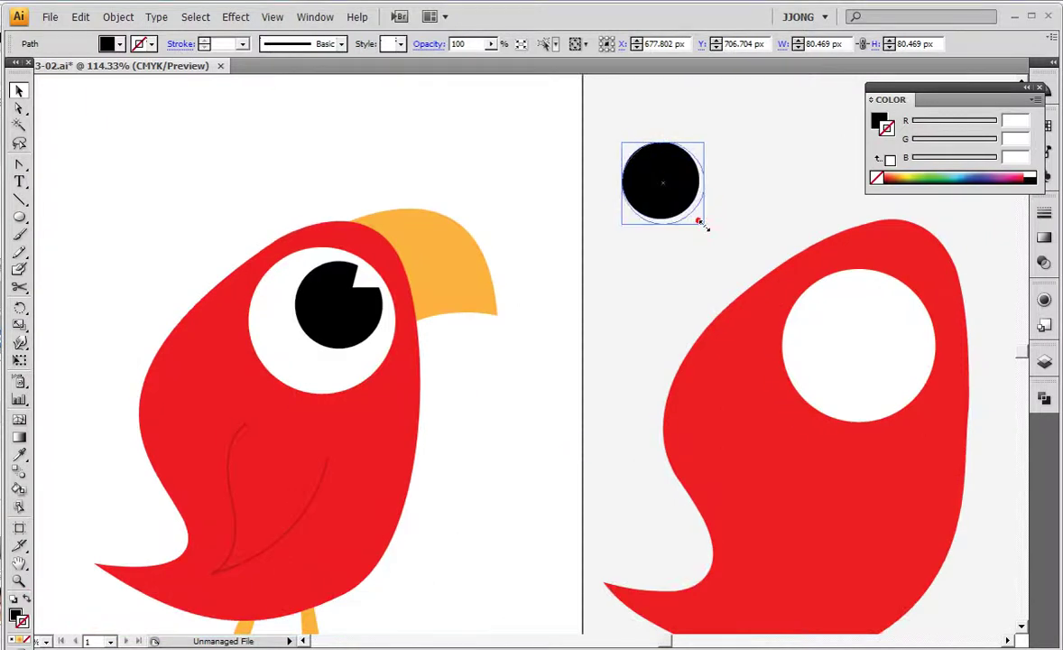
pyautogui.moveTo(676, 170); pyautogui.dragTo(687, 196)
pyautogui.moveTo(19, 163); pyautogui.dragTo(47, 164)
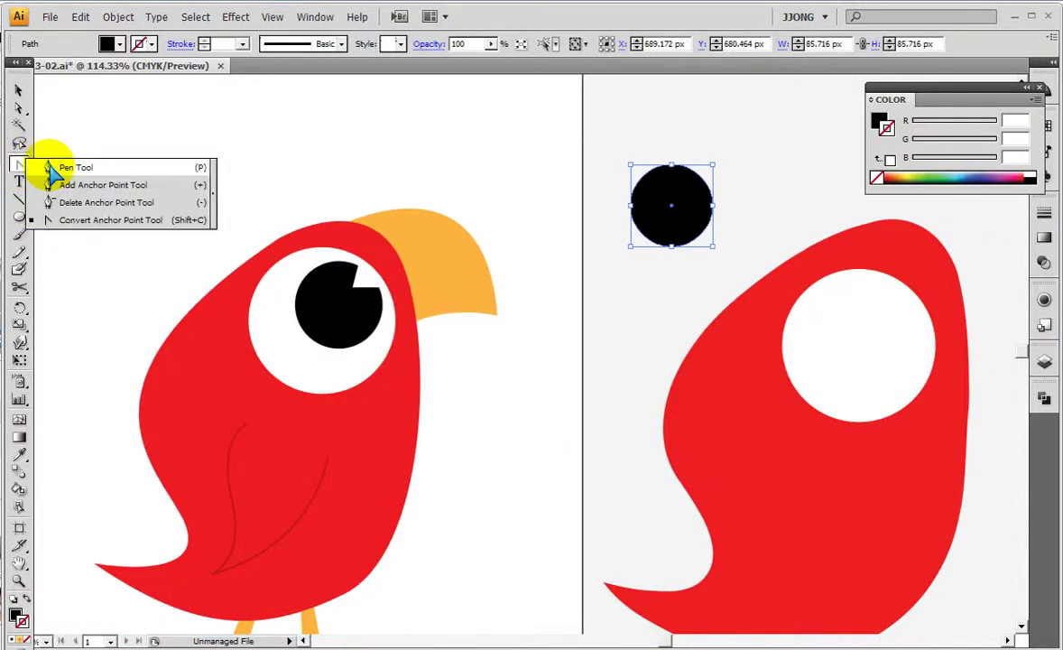
# Pen-draw an orange triangle over the upper right of the black pupil.
pyautogui.click(707, 153)
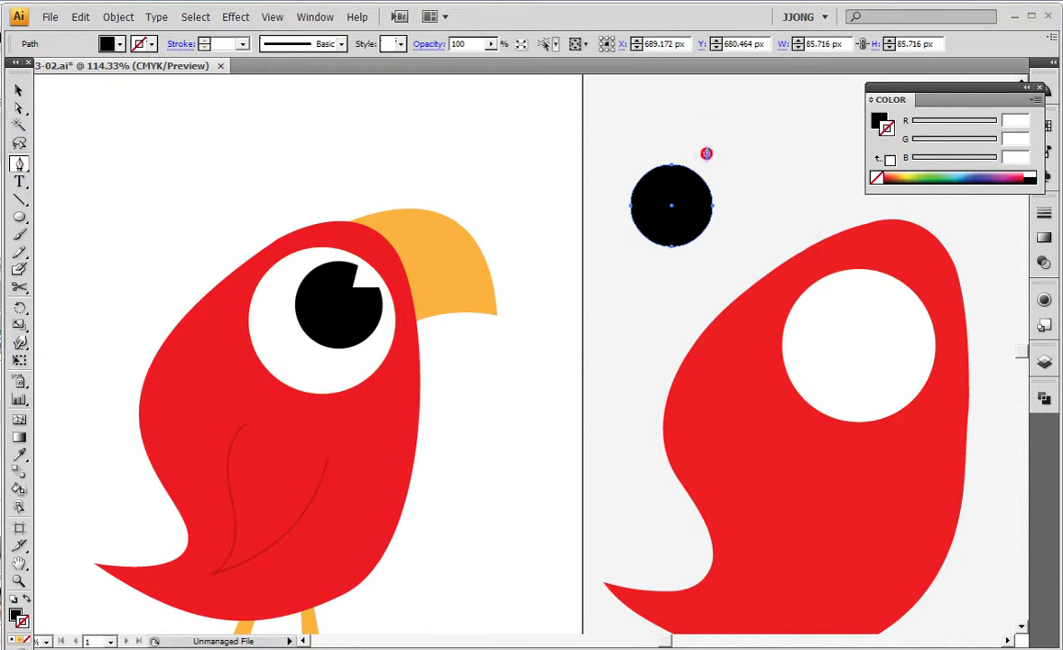
pyautogui.click(880, 123)
pyautogui.click(898, 174)
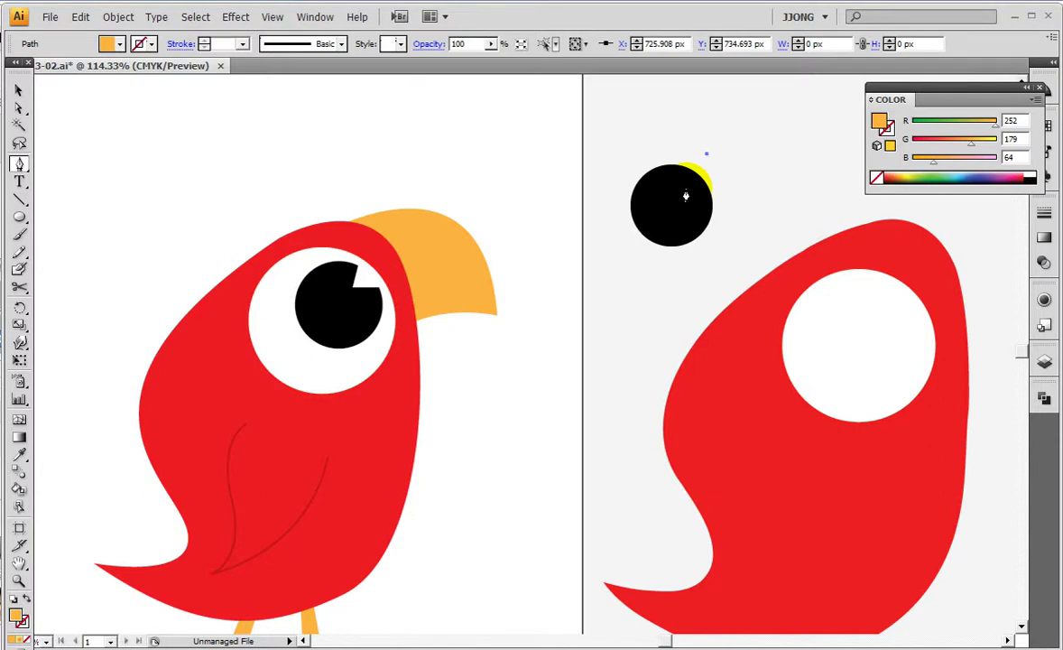
pyautogui.click(686, 187)
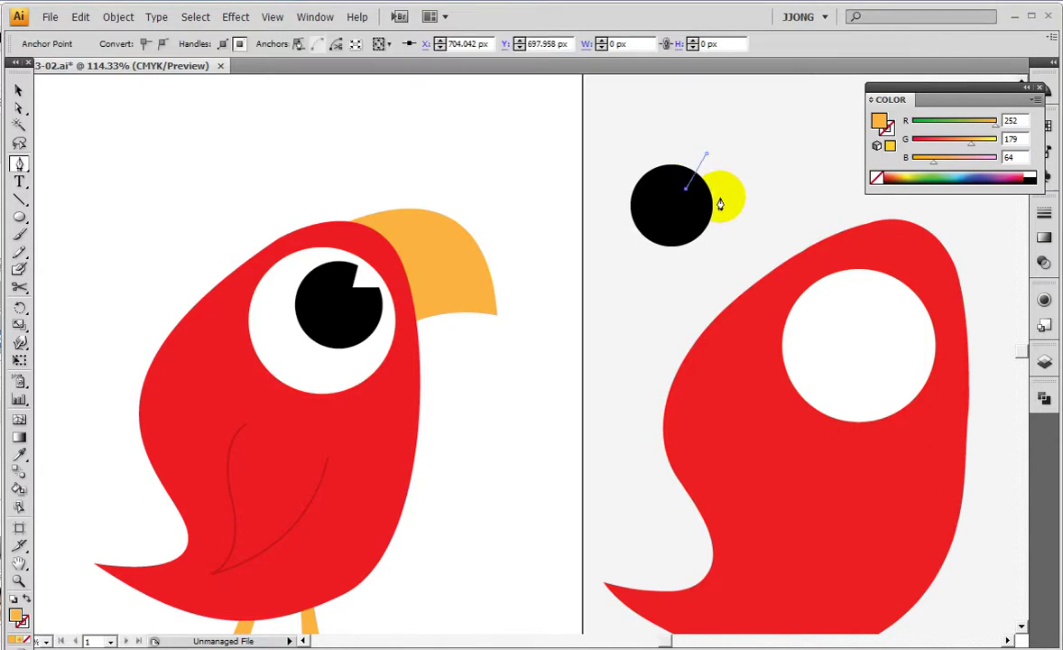
pyautogui.click(719, 199)
# Subtract the triangle from the pupil with Pathfinder Minus Front, leaving a notch.
pyautogui.moveTo(622, 142); pyautogui.dragTo(736, 240)
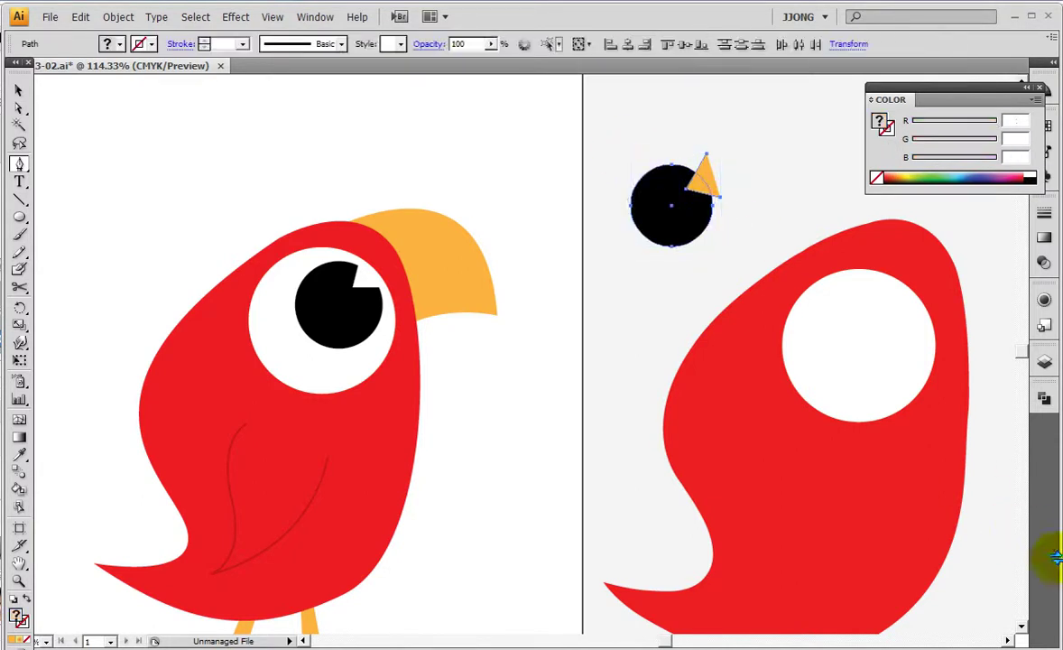
pyautogui.click(1044, 398)
pyautogui.click(891, 424)
# Drag the notched black pupil into the copy's white eye, then zoom out to see both parrots.
pyautogui.click(19, 108)
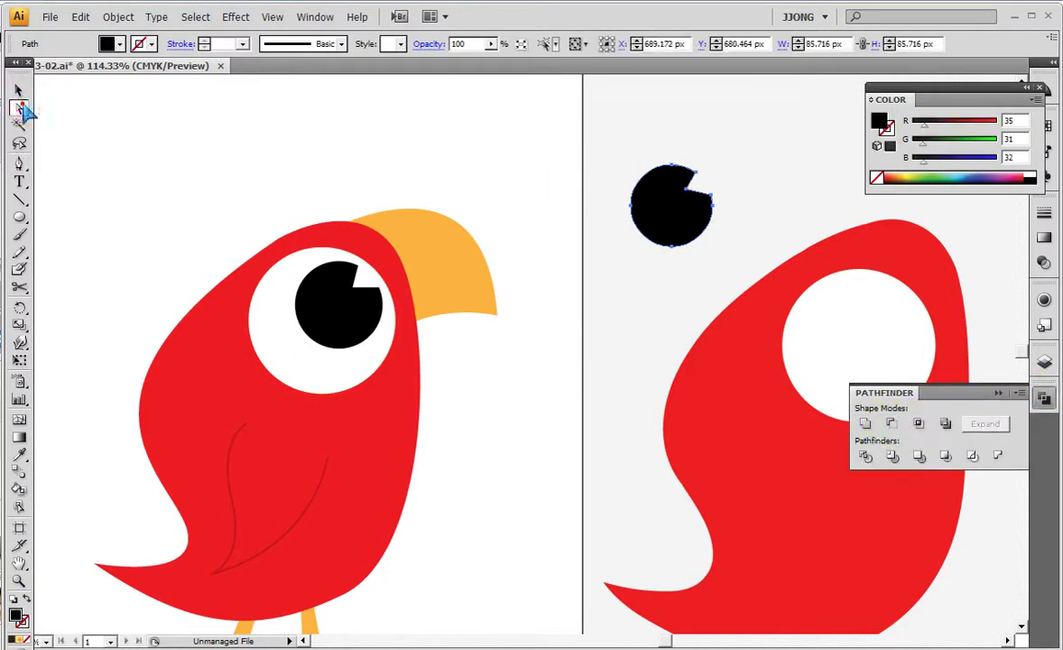
pyautogui.click(616, 223)
pyautogui.click(686, 196)
pyautogui.click(688, 195)
pyautogui.click(611, 171)
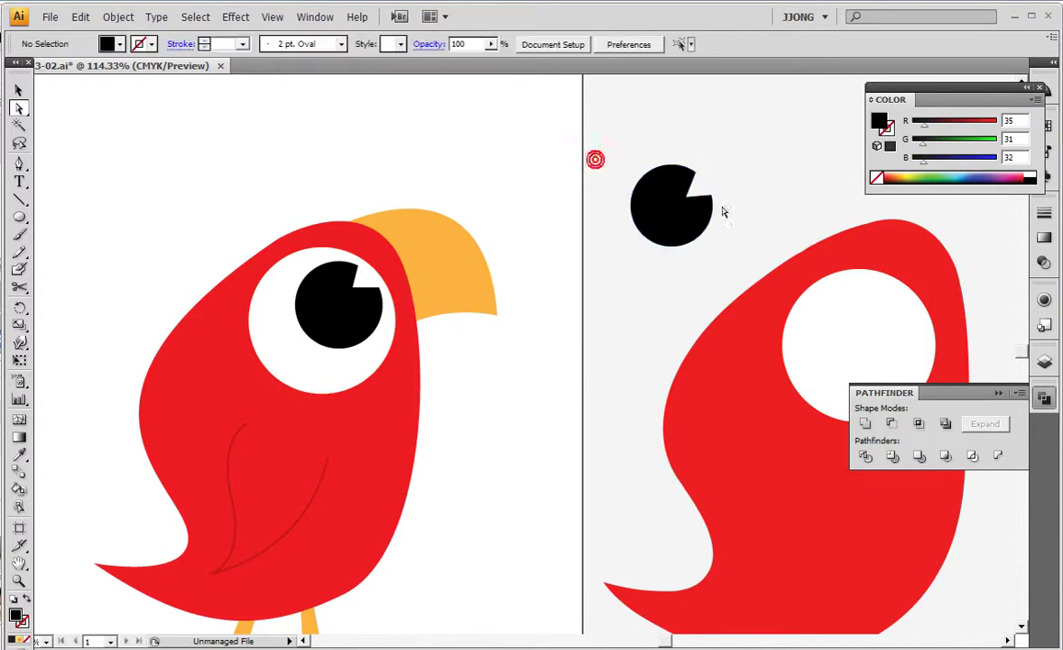
pyautogui.moveTo(620, 157); pyautogui.dragTo(733, 256)
pyautogui.moveTo(683, 221); pyautogui.dragTo(550, 177)
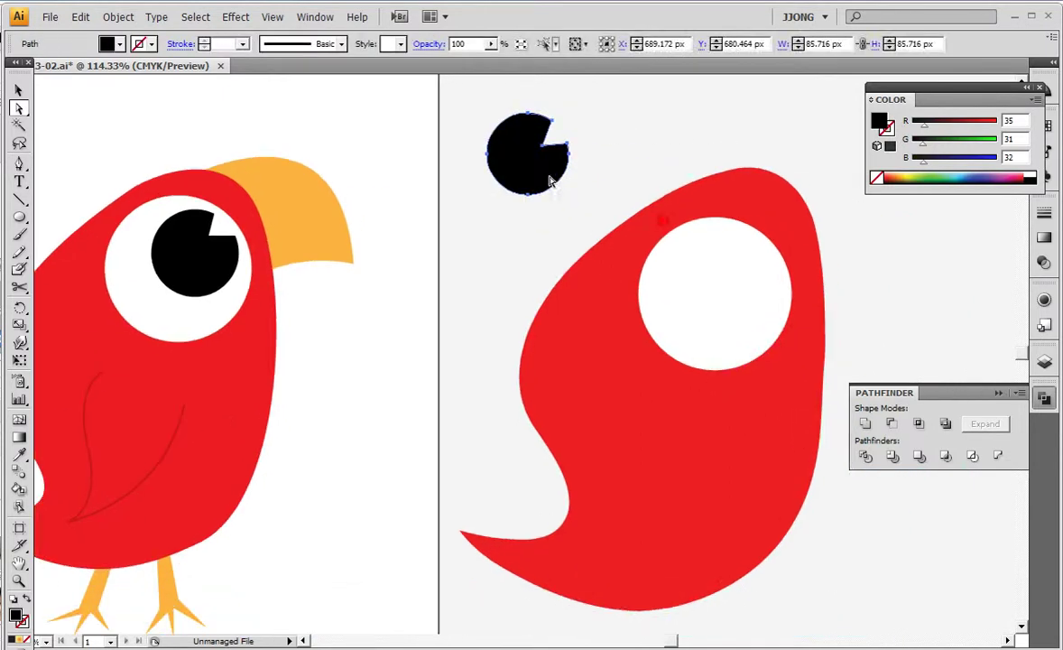
pyautogui.moveTo(741, 265)
pyautogui.mouseDown()
pyautogui.moveTo(748, 299)
pyautogui.moveTo(742, 290)
pyautogui.mouseUp()
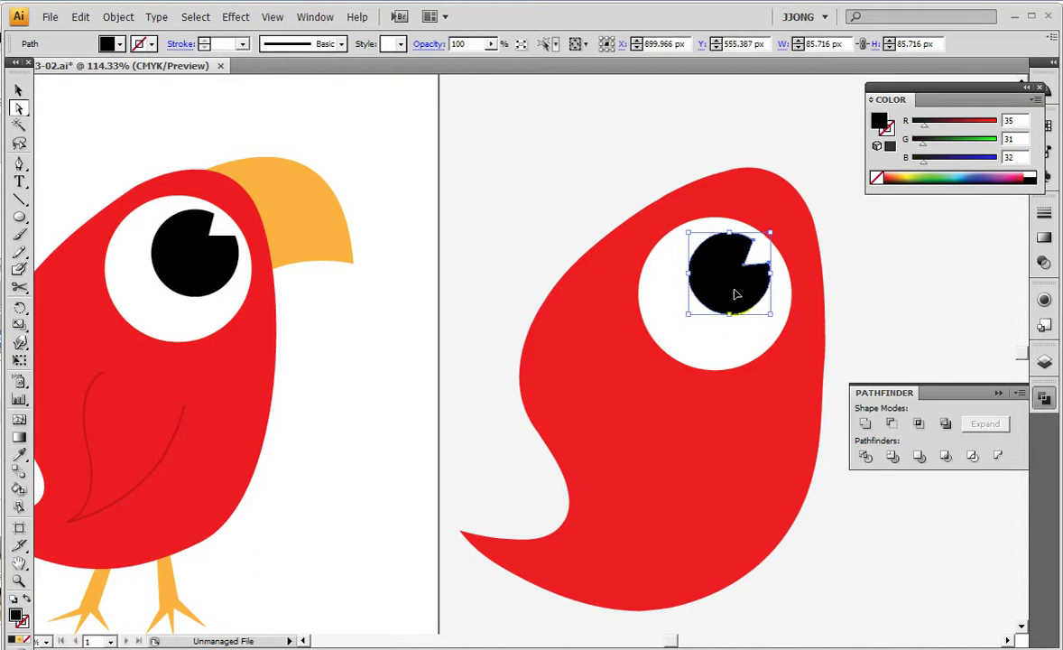
pyautogui.hotkey('ctrl', '-')
pyautogui.hotkey('ctrl', '-')
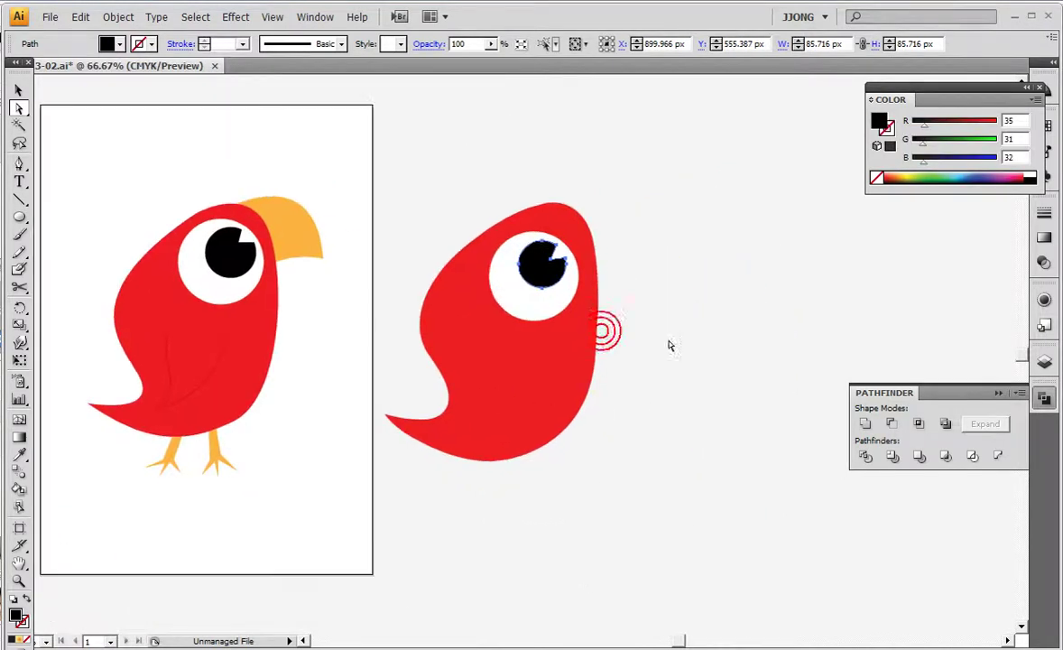
pyautogui.moveTo(675, 351); pyautogui.dragTo(736, 351)
# Pen-draw a curved yellow beak shape jutting from the parrot's head.
pyautogui.click(19, 166)
pyautogui.keyDown('ctrl'); pyautogui.click(719, 201); pyautogui.keyUp('ctrl')
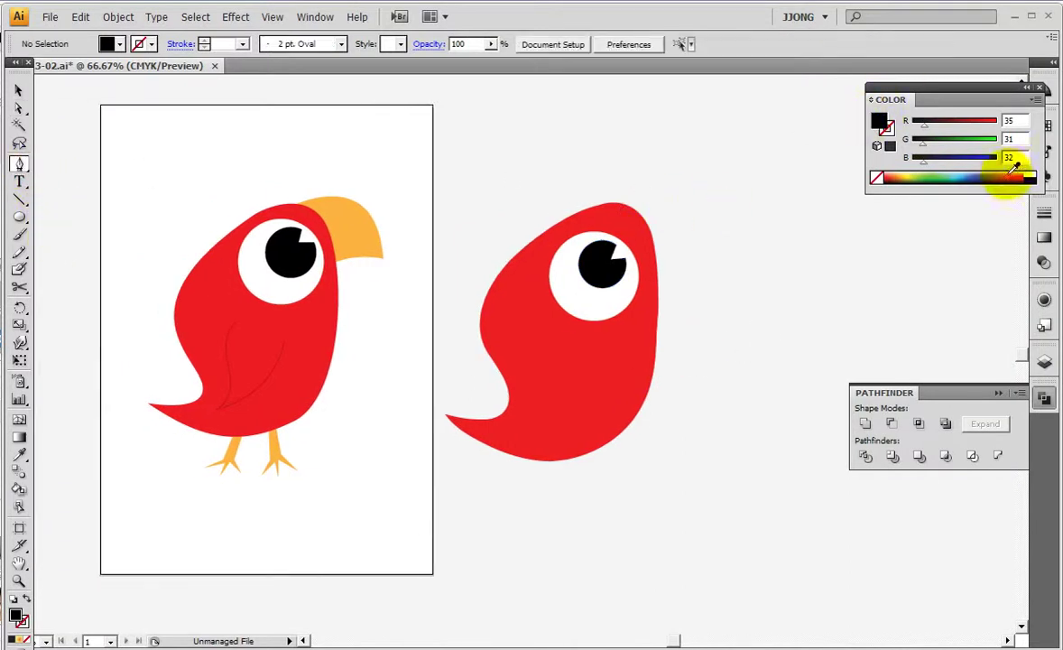
pyautogui.moveTo(1014, 173); pyautogui.dragTo(909, 174)
pyautogui.click(901, 173)
pyautogui.click(634, 231)
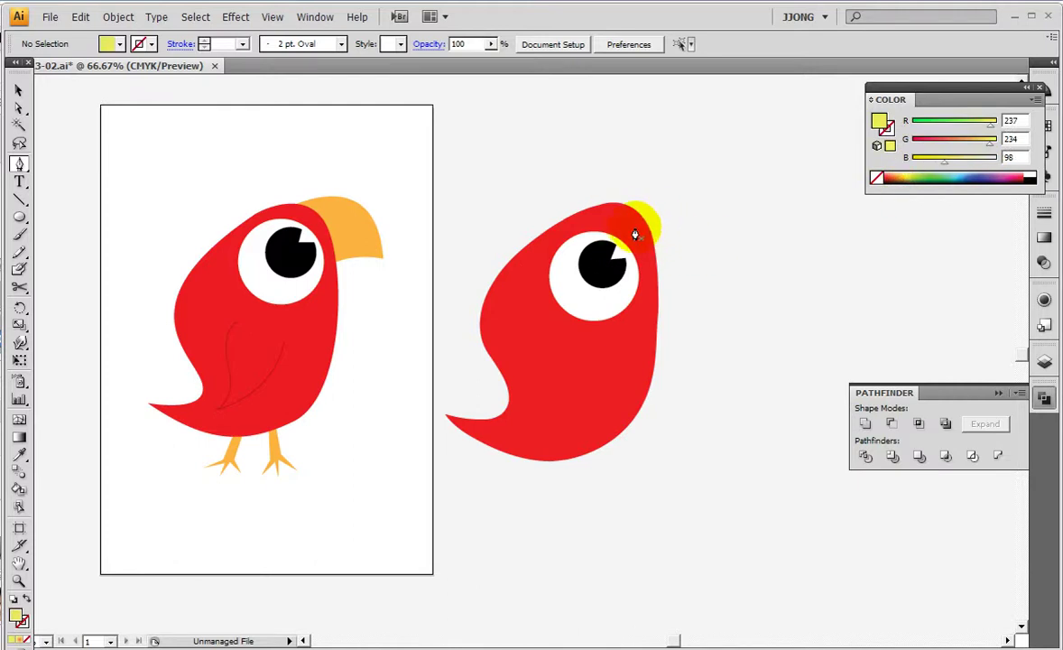
pyautogui.click(623, 221)
pyautogui.moveTo(705, 243); pyautogui.dragTo(744, 332)
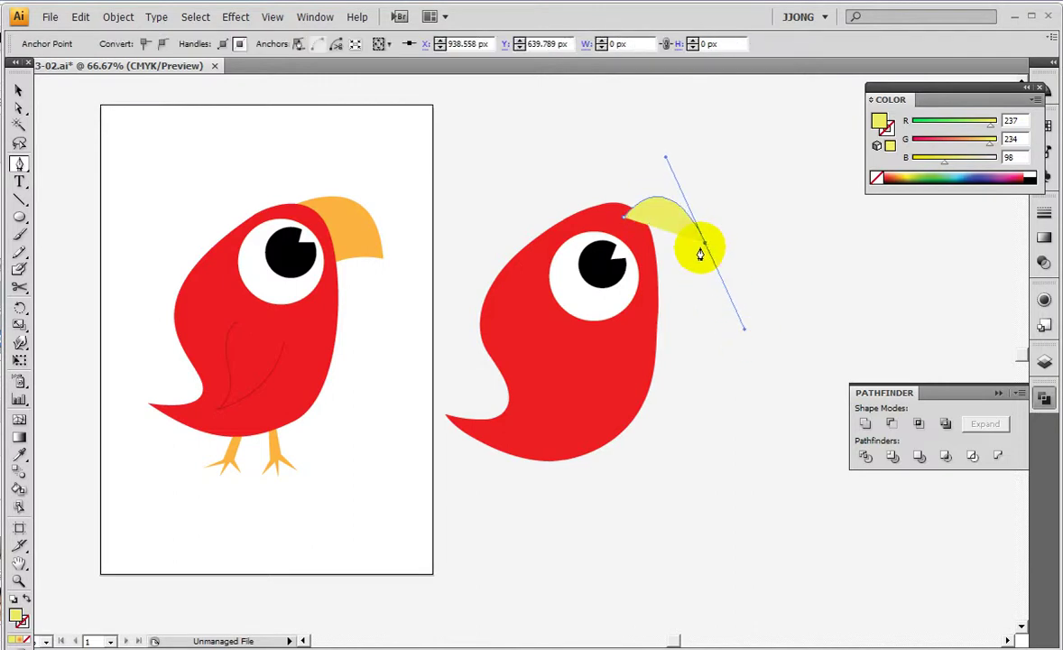
pyautogui.click(704, 243)
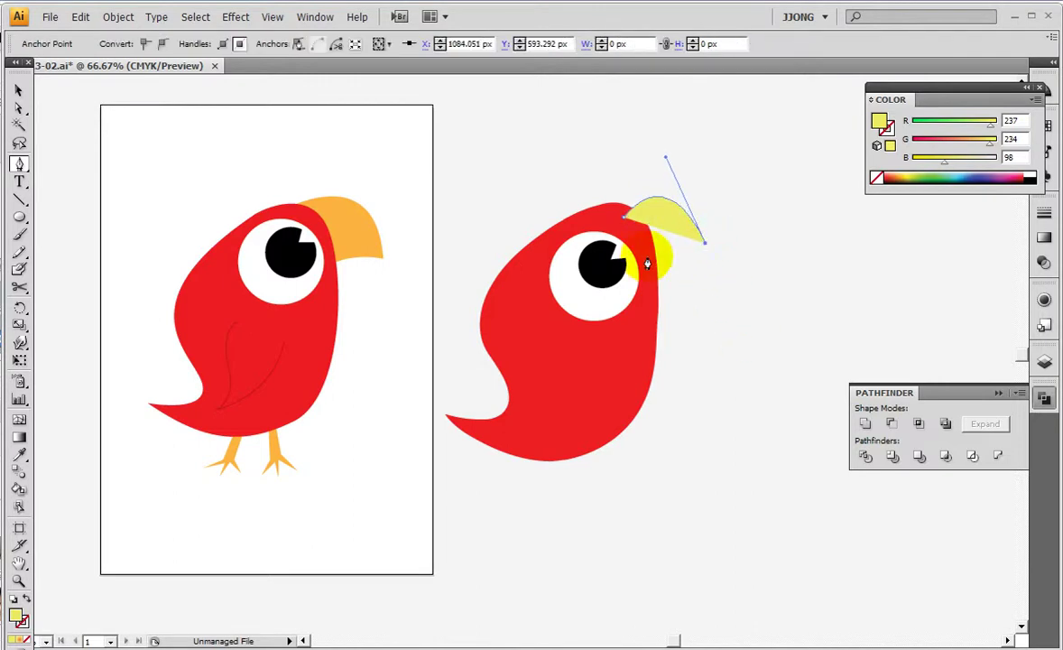
pyautogui.click(648, 263)
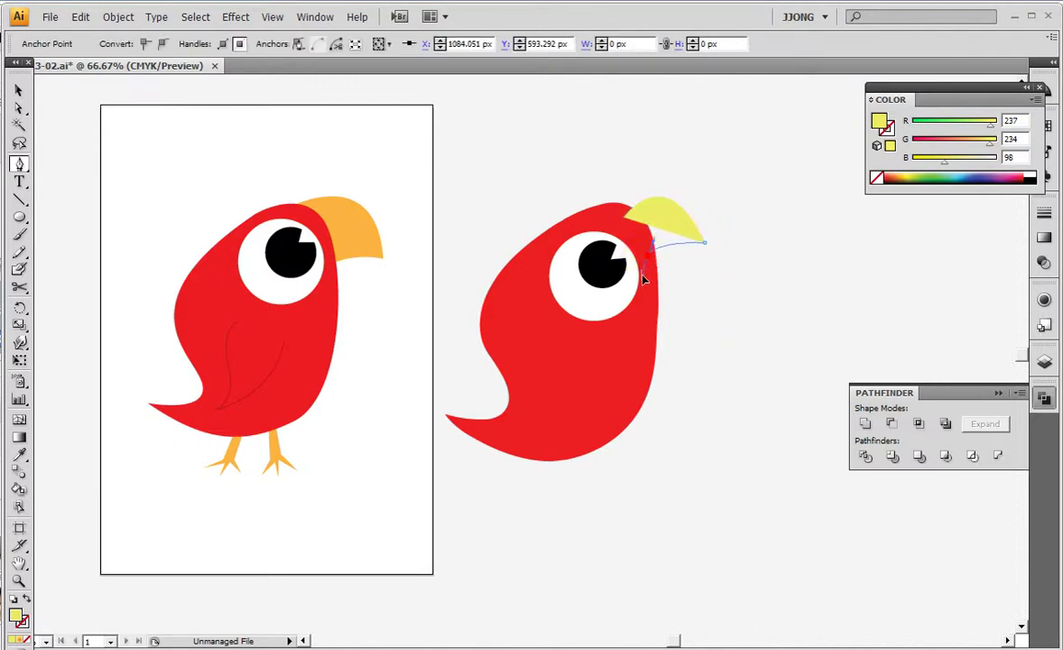
pyautogui.moveTo(648, 258); pyautogui.dragTo(633, 285)
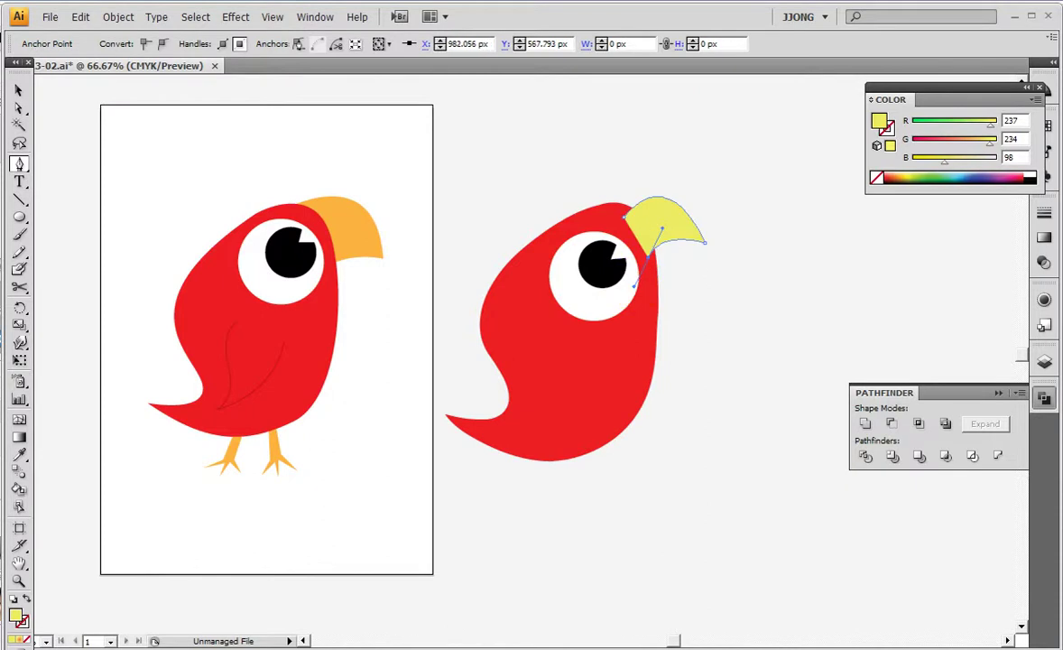
# Send the beak behind the red head and recolour it orange.
pyautogui.rightClick(664, 228)
pyautogui.moveTo(696, 400)
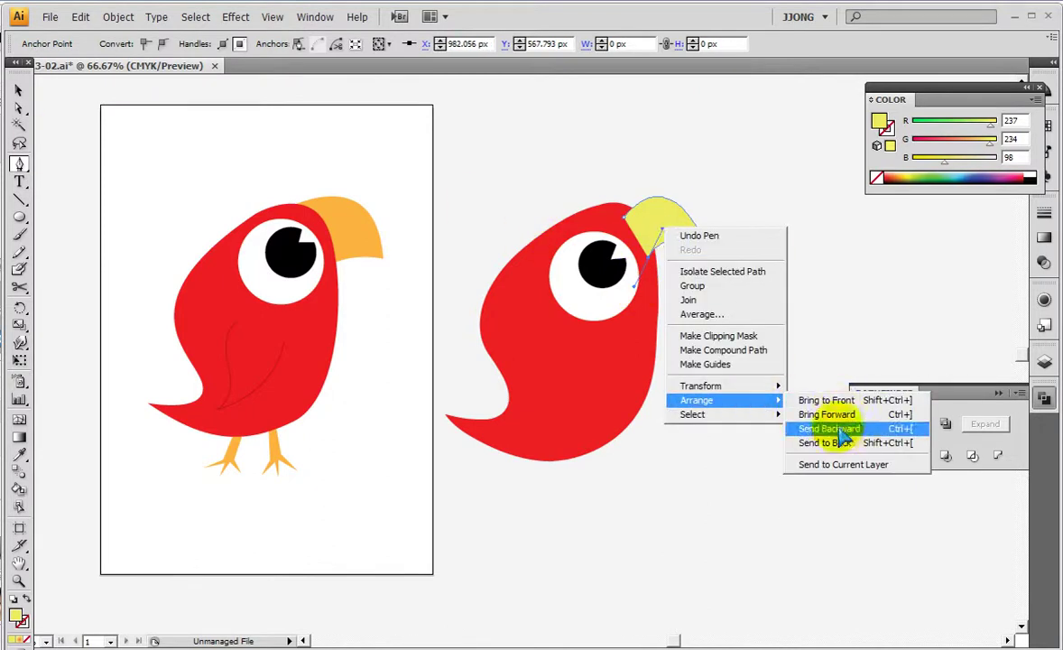
pyautogui.click(825, 442)
pyautogui.click(19, 90)
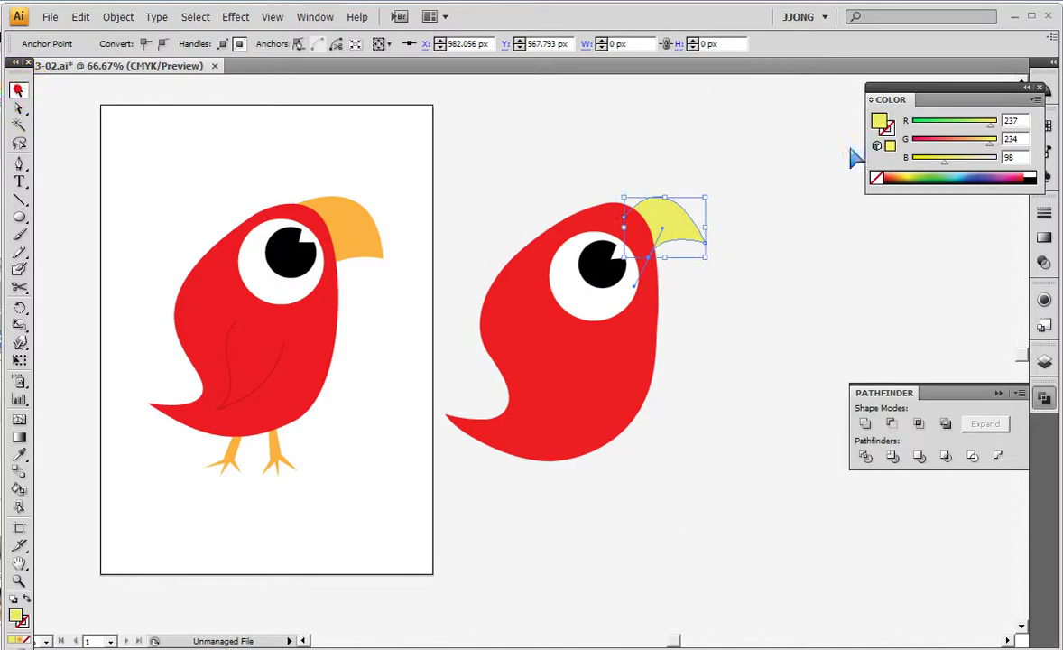
pyautogui.moveTo(989, 142)
pyautogui.mouseDown()
pyautogui.moveTo(912, 158)
pyautogui.moveTo(977, 145)
pyautogui.mouseUp()
pyautogui.click(740, 235)
# Adjust the beak tip anchor to refine the hooked curve.
pyautogui.click(20, 108)
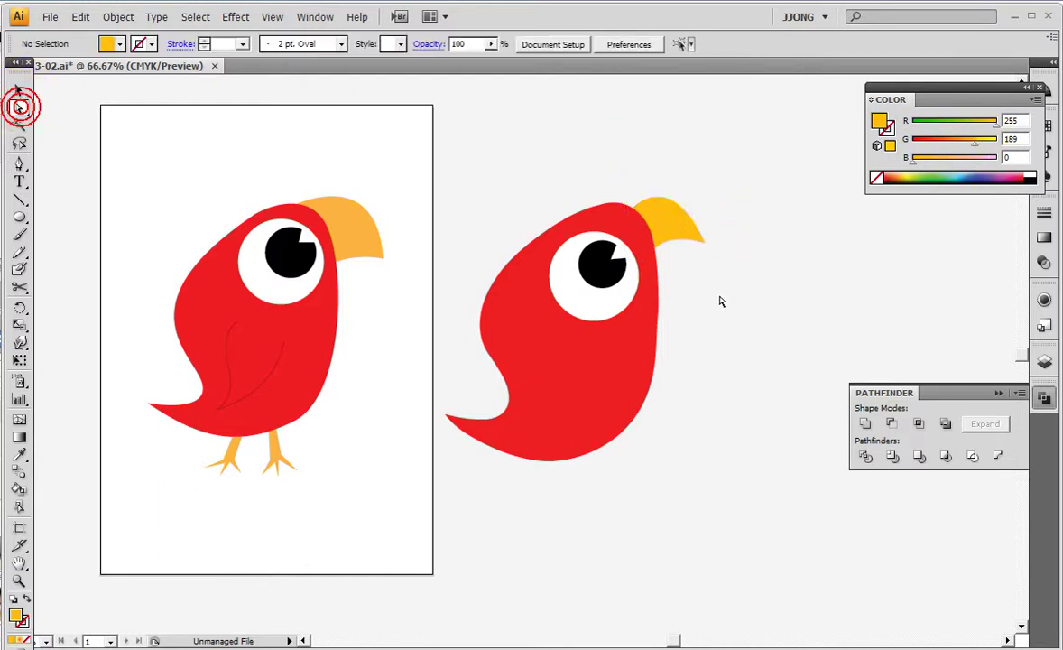
pyautogui.click(706, 241)
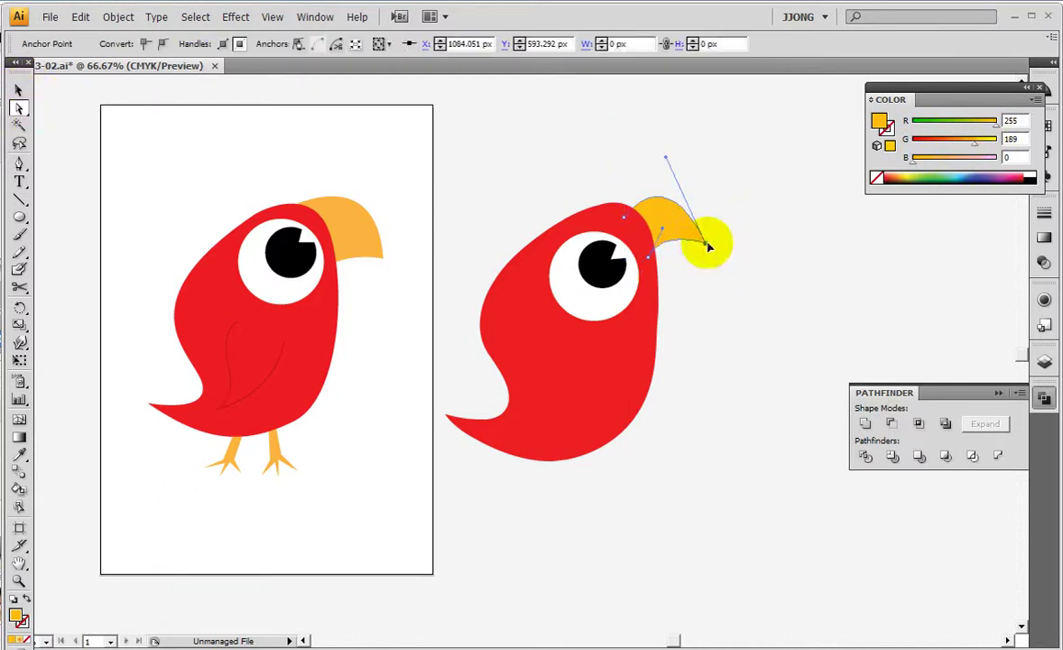
pyautogui.moveTo(667, 162); pyautogui.dragTo(673, 157)
pyautogui.click(688, 320)
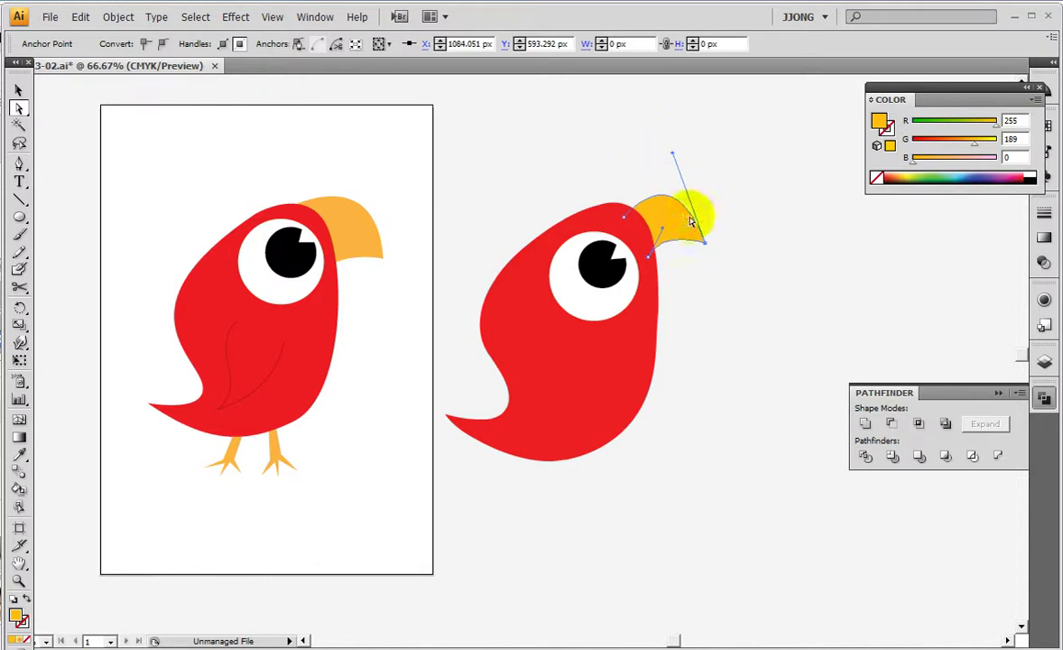
pyautogui.scroll(-2, 645, 339)
# Set a stroke-only dark brown (772E1D) colour for the Pen tool.
pyautogui.click(168, 259)
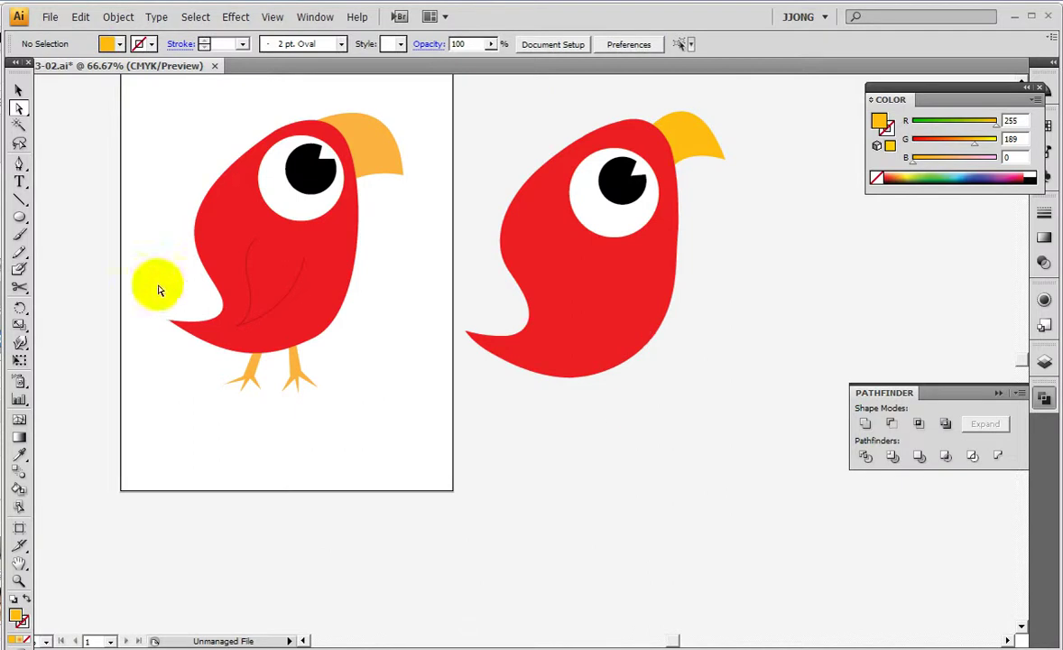
pyautogui.click(19, 163)
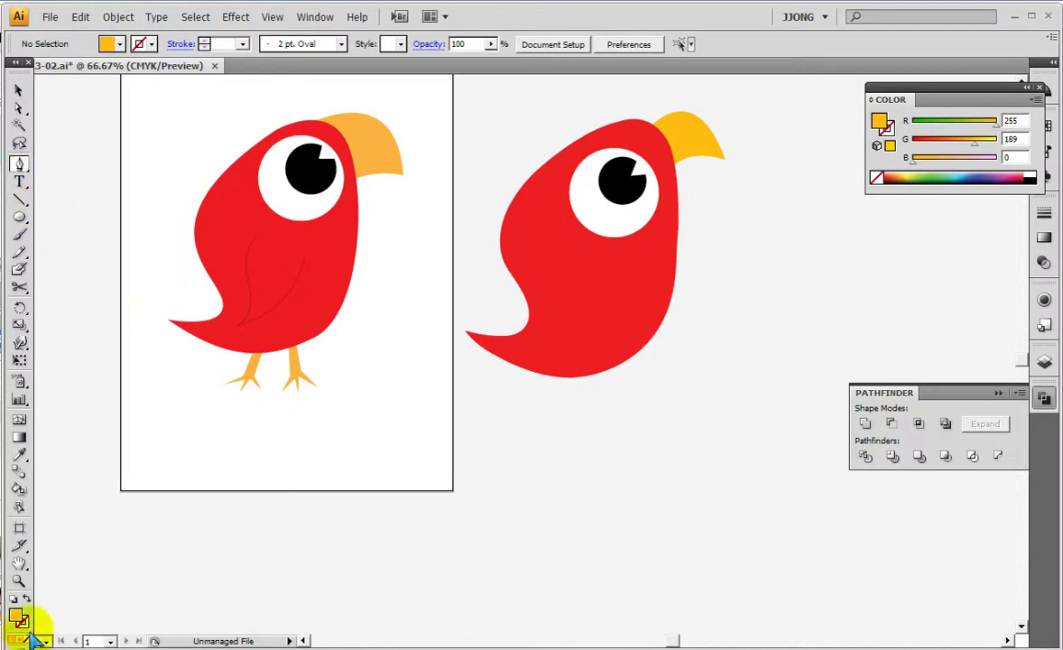
pyautogui.click(26, 599)
pyautogui.doubleClick(24, 622)
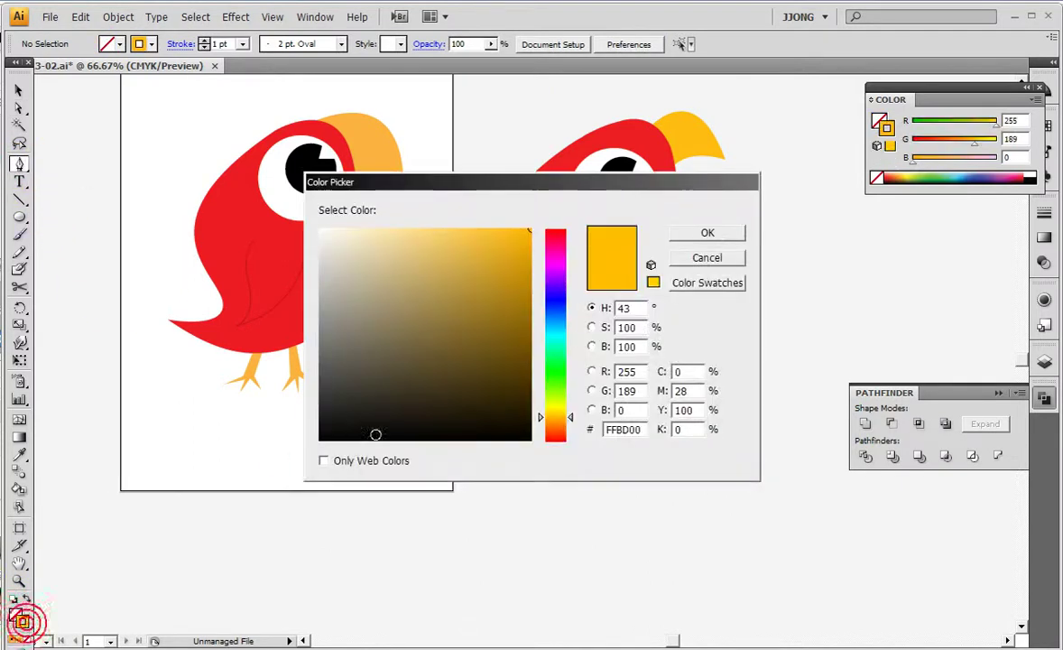
pyautogui.moveTo(555, 417); pyautogui.dragTo(555, 435)
pyautogui.click(481, 341)
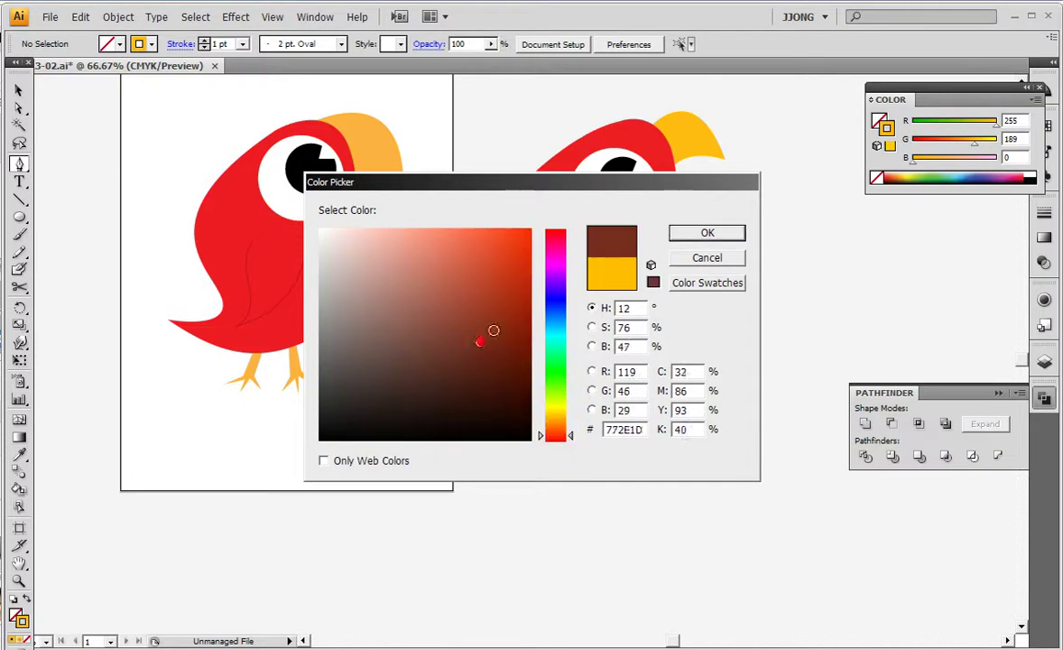
pyautogui.click(707, 233)
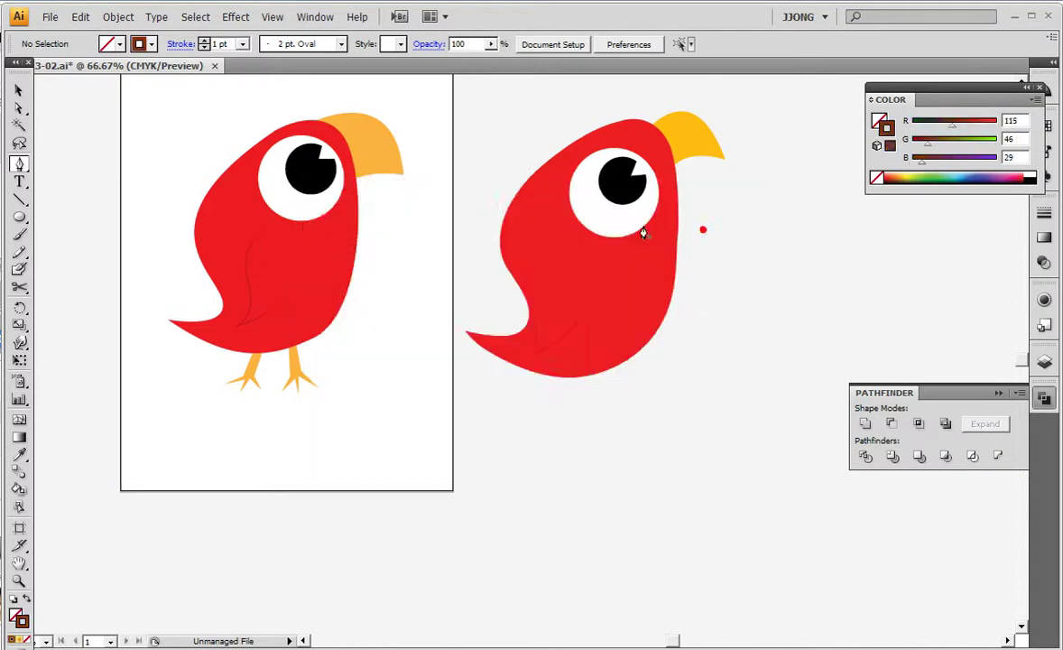
# Draw a three-point wing line on the copy's body and bend it into a curve.
pyautogui.click(576, 261)
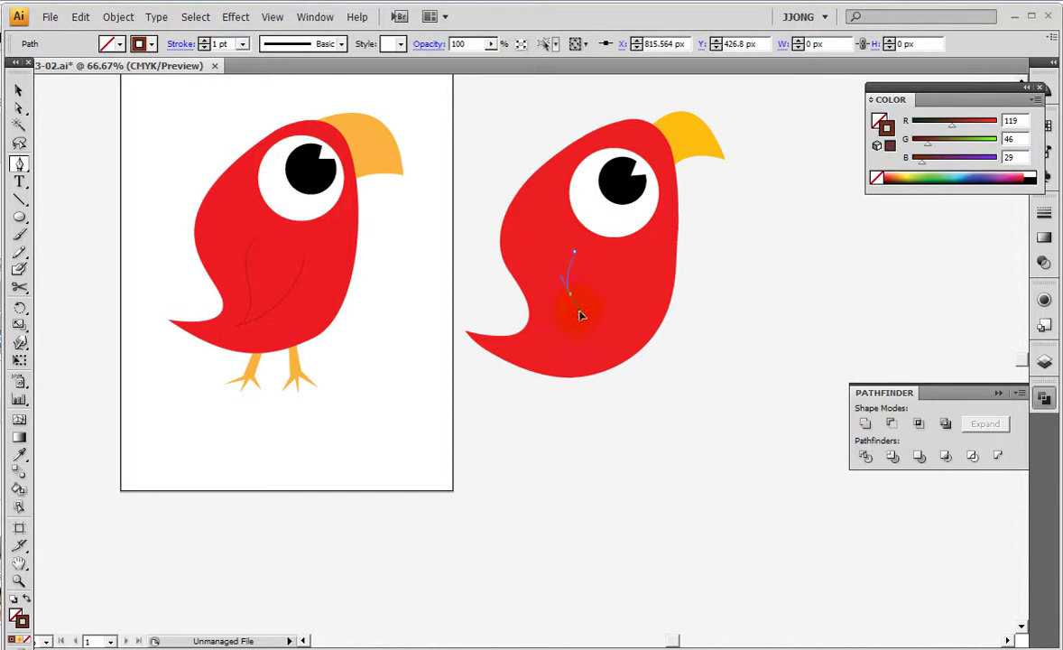
pyautogui.click(579, 312)
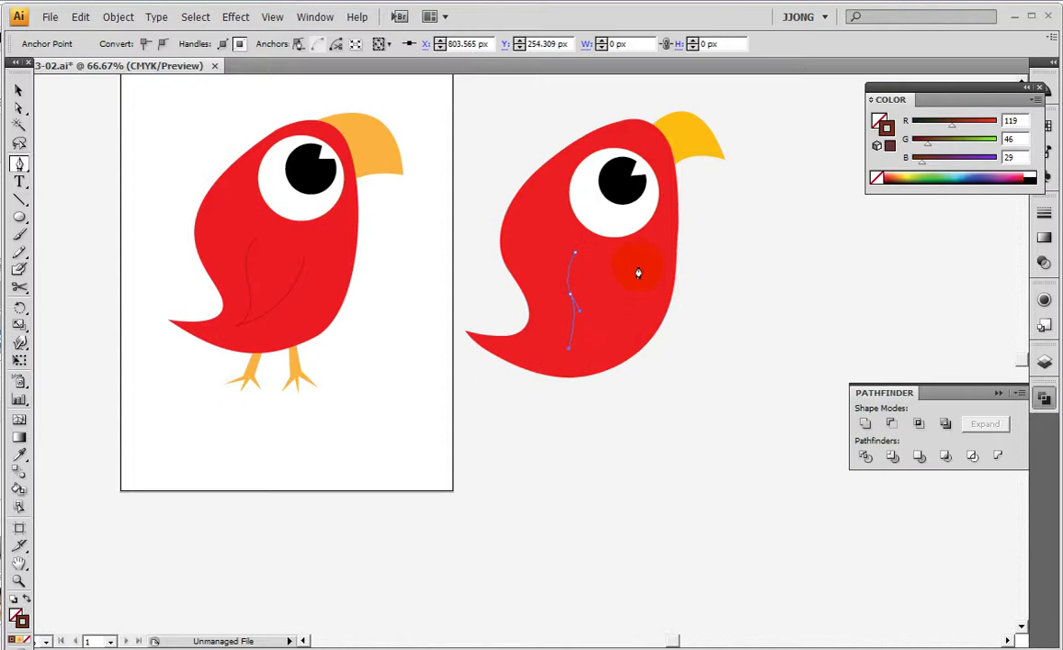
pyautogui.click(646, 200)
pyautogui.click(19, 108)
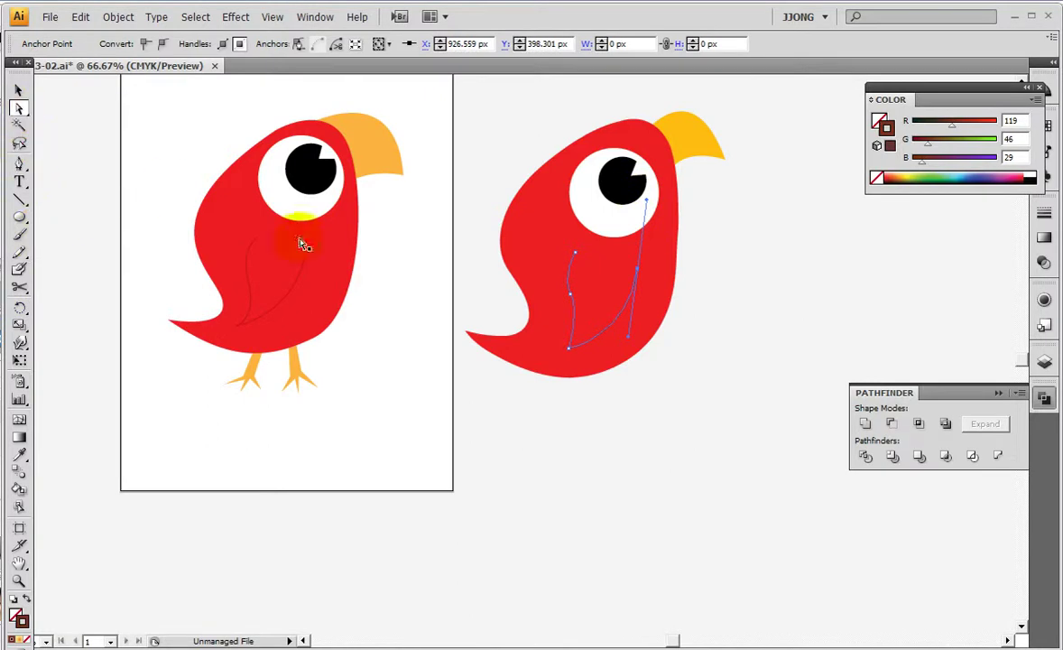
pyautogui.click(564, 301)
pyautogui.moveTo(576, 305); pyautogui.dragTo(578, 308)
pyautogui.moveTo(586, 318); pyautogui.dragTo(571, 377)
pyautogui.moveTo(571, 302); pyautogui.dragTo(558, 288)
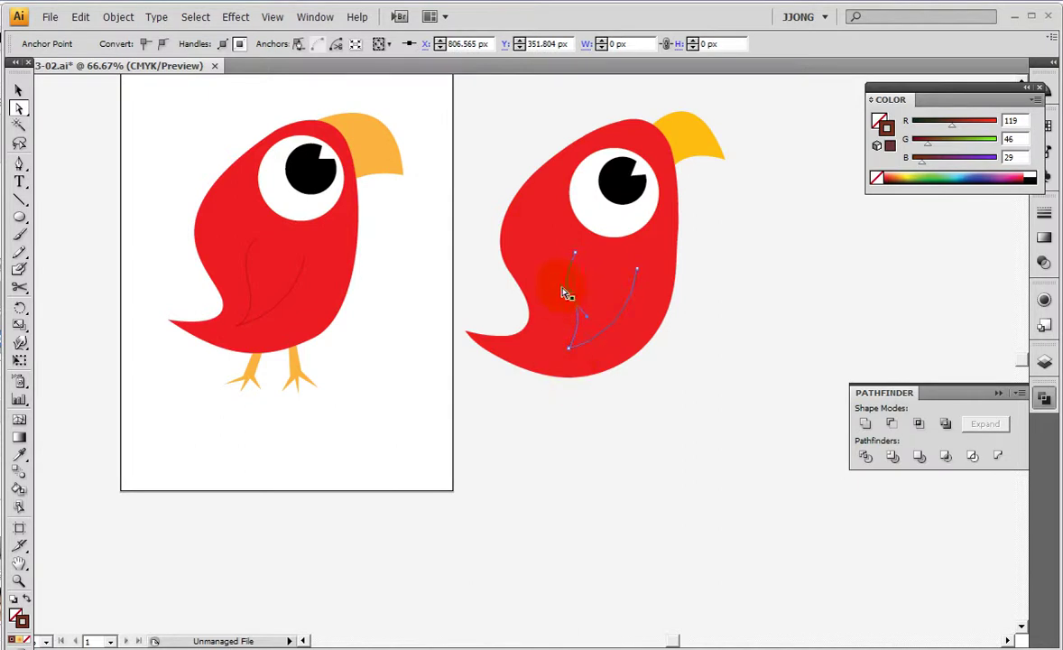
# Refine the wing line's anchors, pulling its top up toward the eye.
pyautogui.click(520, 424)
pyautogui.click(569, 347)
pyautogui.click(586, 329)
pyautogui.click(571, 351)
pyautogui.click(580, 422)
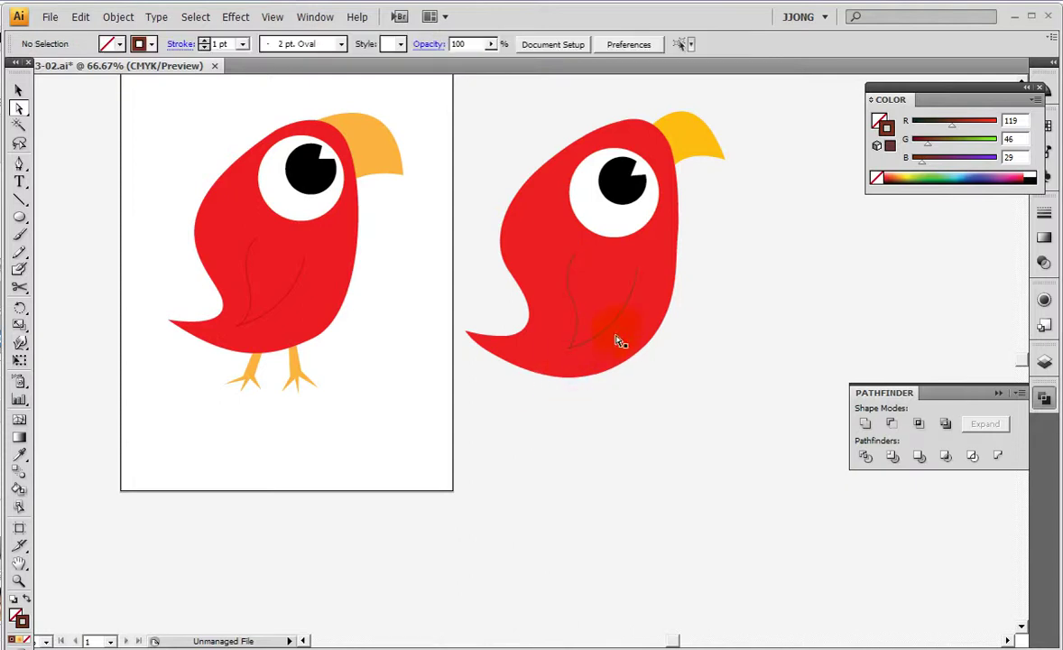
pyautogui.click(636, 271)
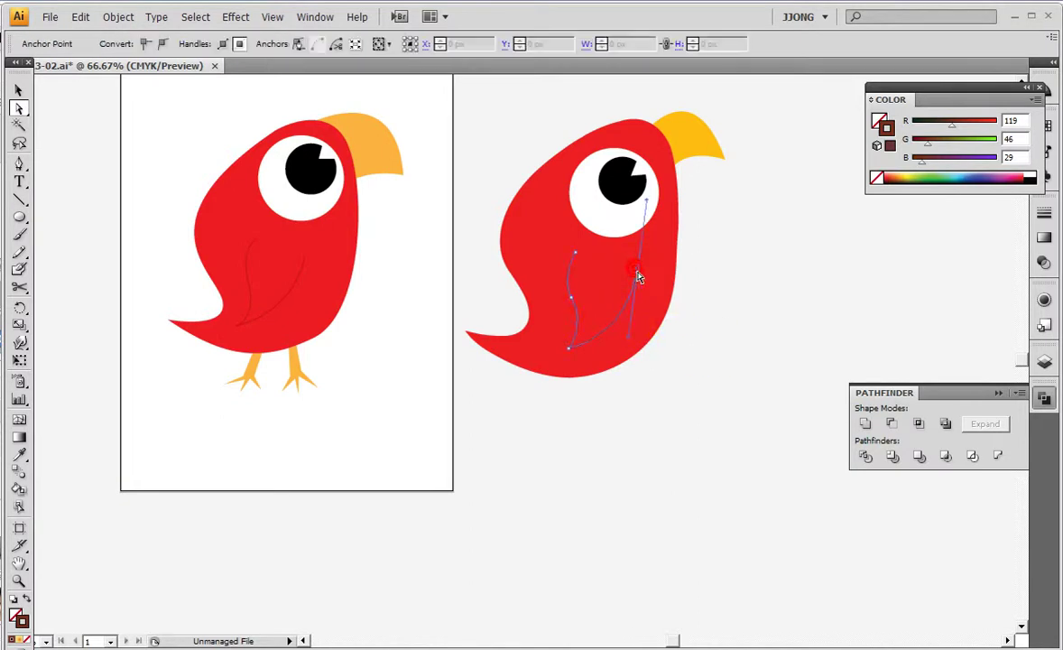
pyautogui.moveTo(640, 271)
pyautogui.mouseDown()
pyautogui.moveTo(648, 202)
pyautogui.moveTo(639, 206)
pyautogui.mouseUp()
pyautogui.click(652, 268)
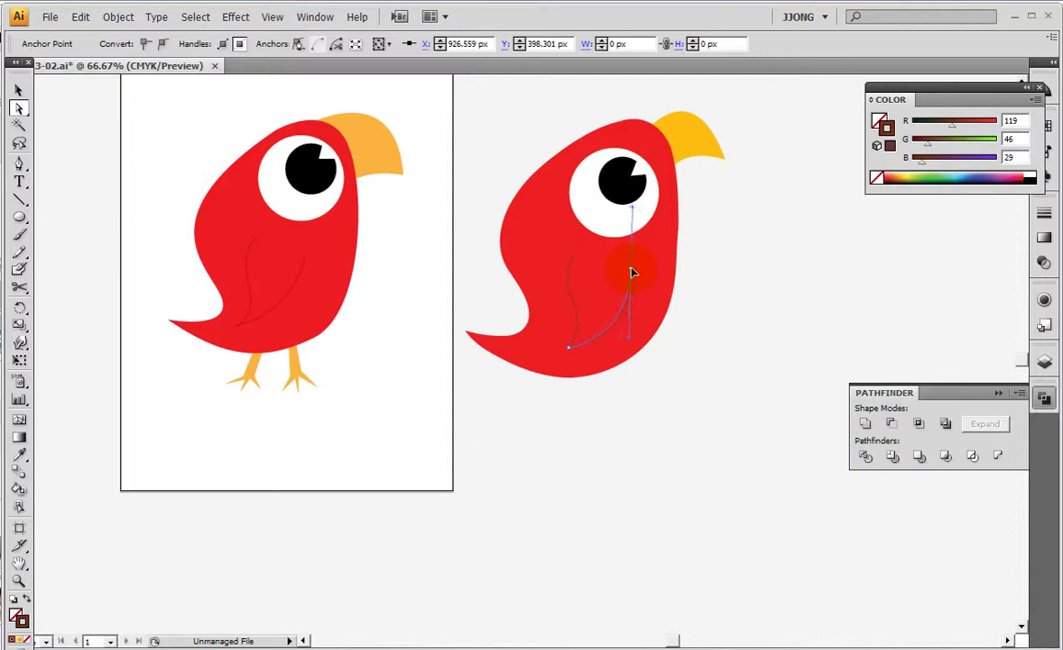
pyautogui.click(665, 455)
# Pen-draw a leg with a clawed foot below the parrot's body.
pyautogui.scroll(-1, 546, 415)
pyautogui.scroll(-3, 545, 415)
pyautogui.click(20, 164)
pyautogui.click(576, 261)
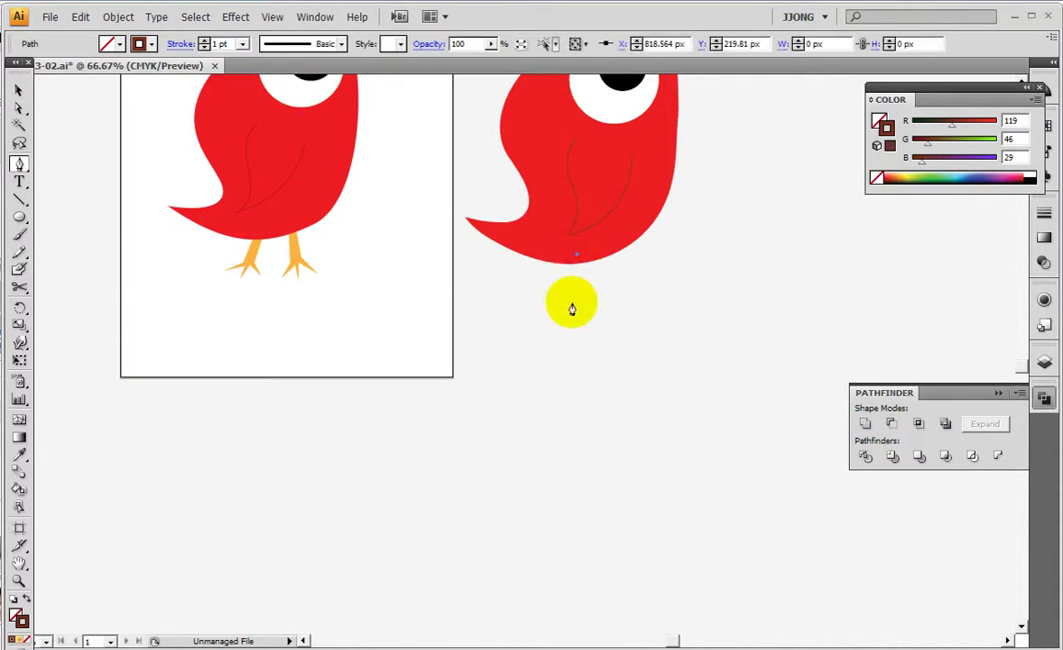
pyautogui.click(572, 308)
pyautogui.moveTo(548, 325); pyautogui.dragTo(551, 318)
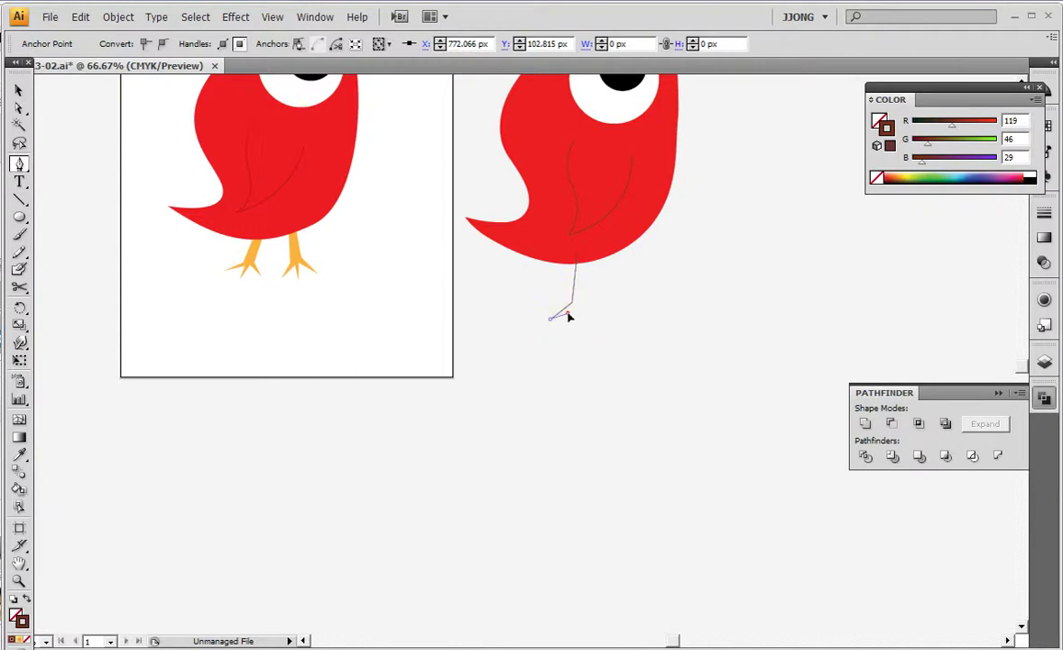
pyautogui.click(566, 334)
pyautogui.click(574, 323)
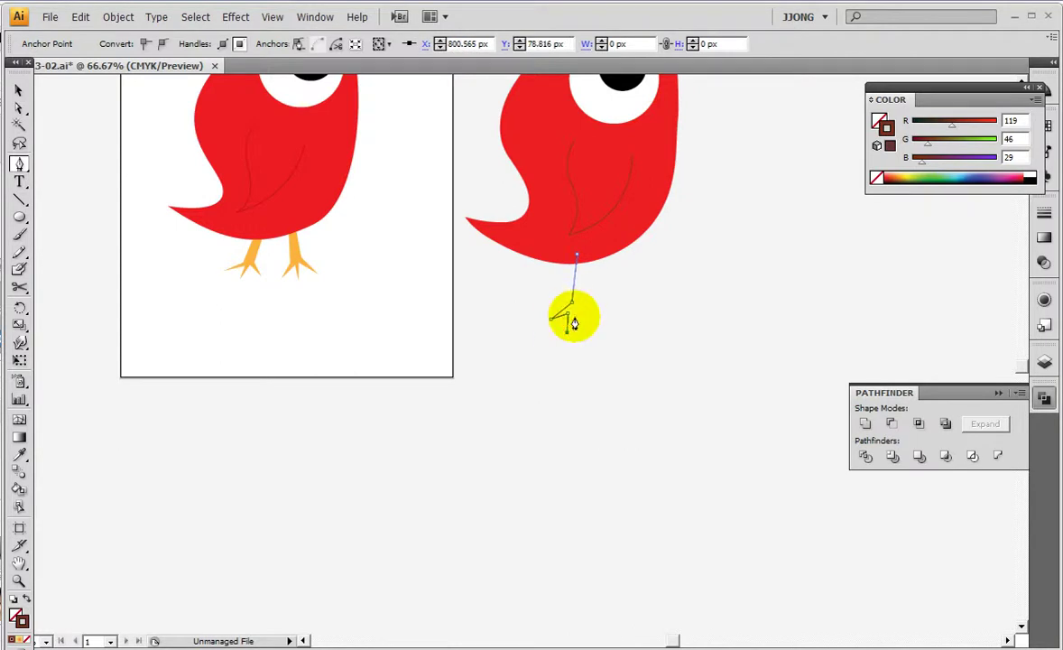
pyautogui.click(588, 325)
pyautogui.click(579, 314)
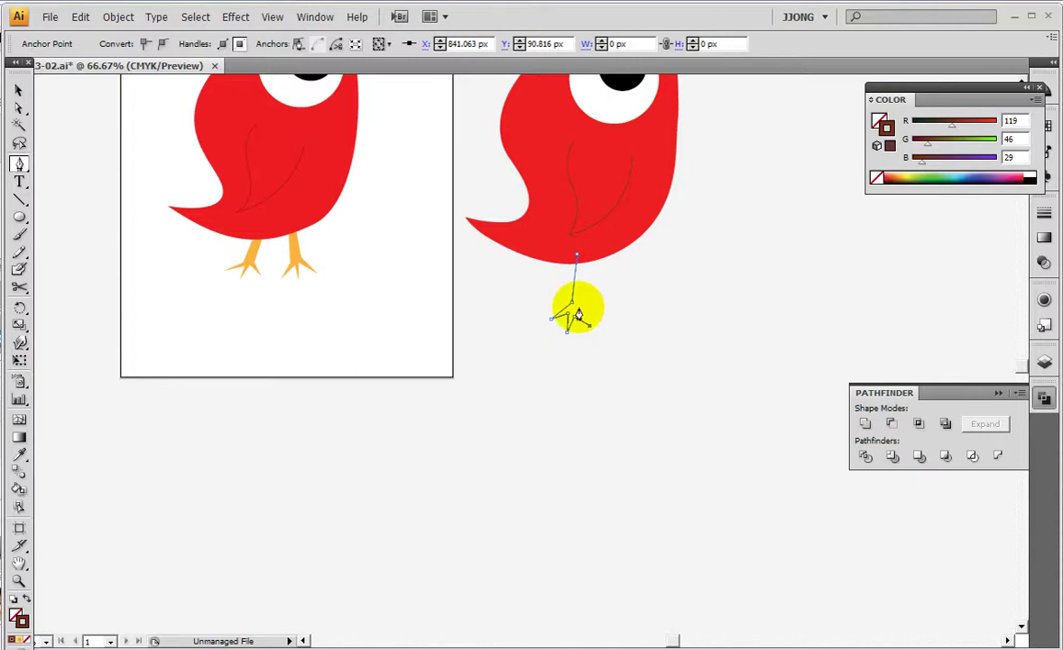
pyautogui.click(577, 259)
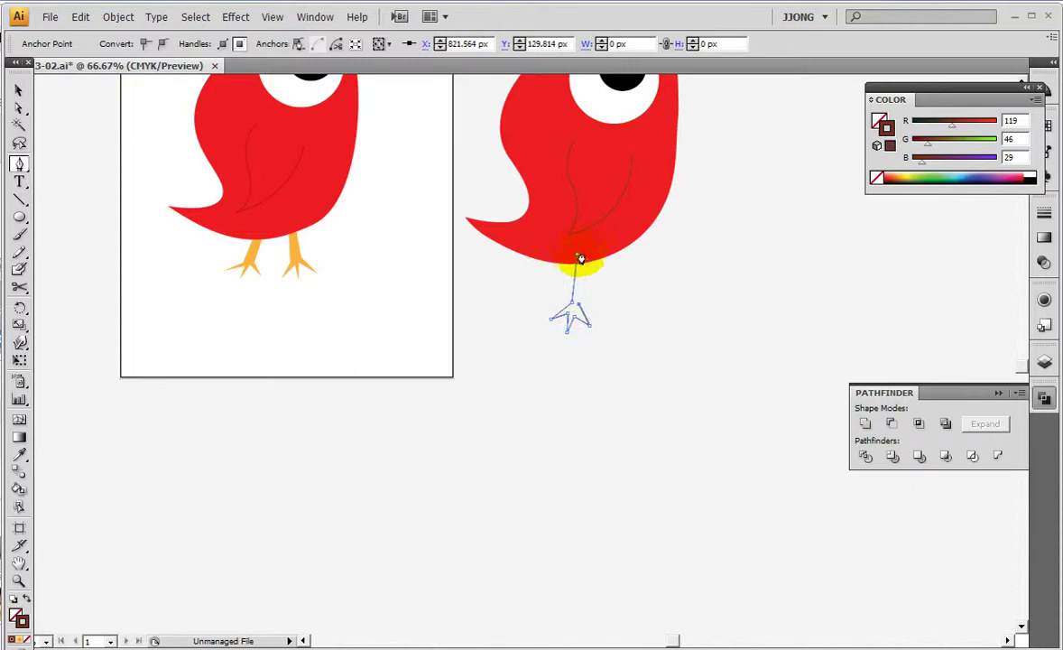
pyautogui.click(581, 309)
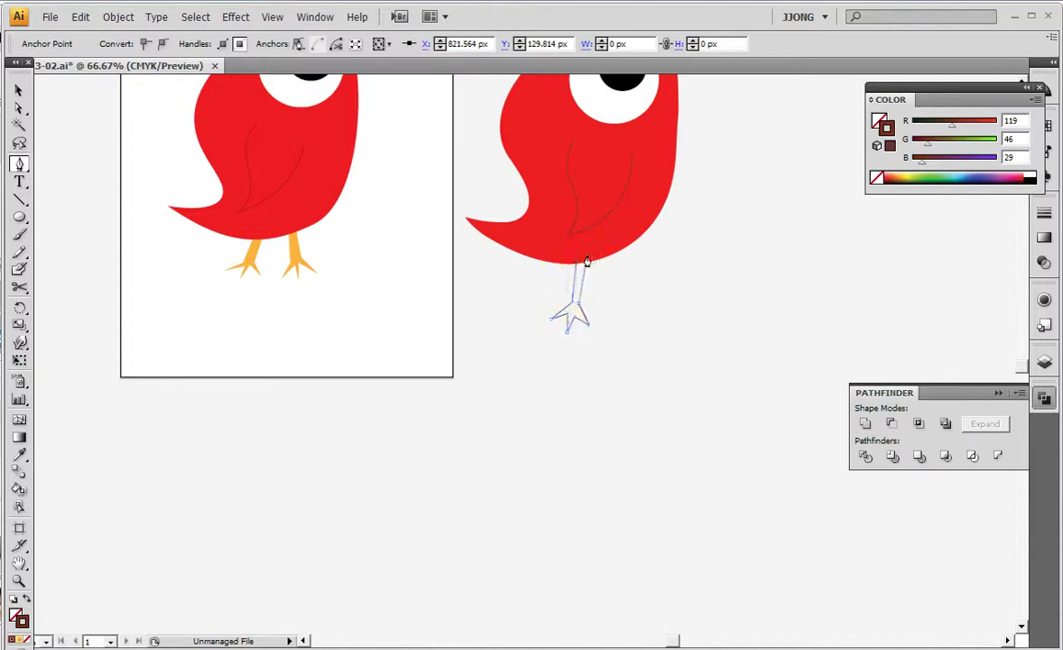
# Fill the leg orange-yellow (227, 173, 29) and send it behind the body.
pyautogui.click(27, 599)
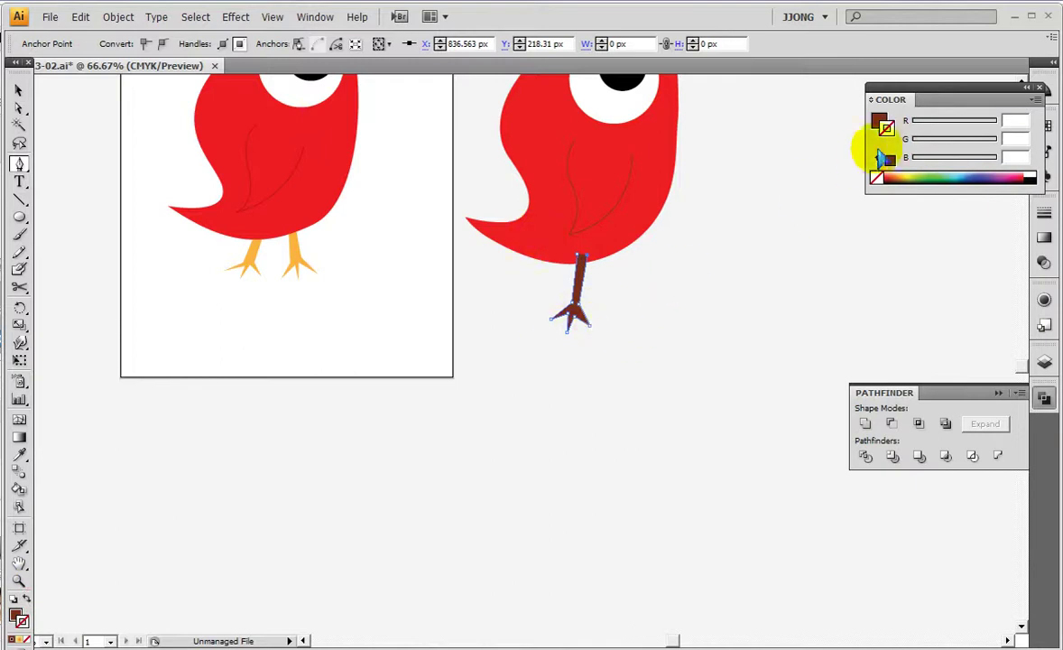
pyautogui.click(878, 123)
pyautogui.moveTo(949, 137)
pyautogui.mouseDown()
pyautogui.moveTo(973, 137)
pyautogui.moveTo(986, 120)
pyautogui.mouseUp()
pyautogui.rightClick(576, 316)
pyautogui.moveTo(632, 487)
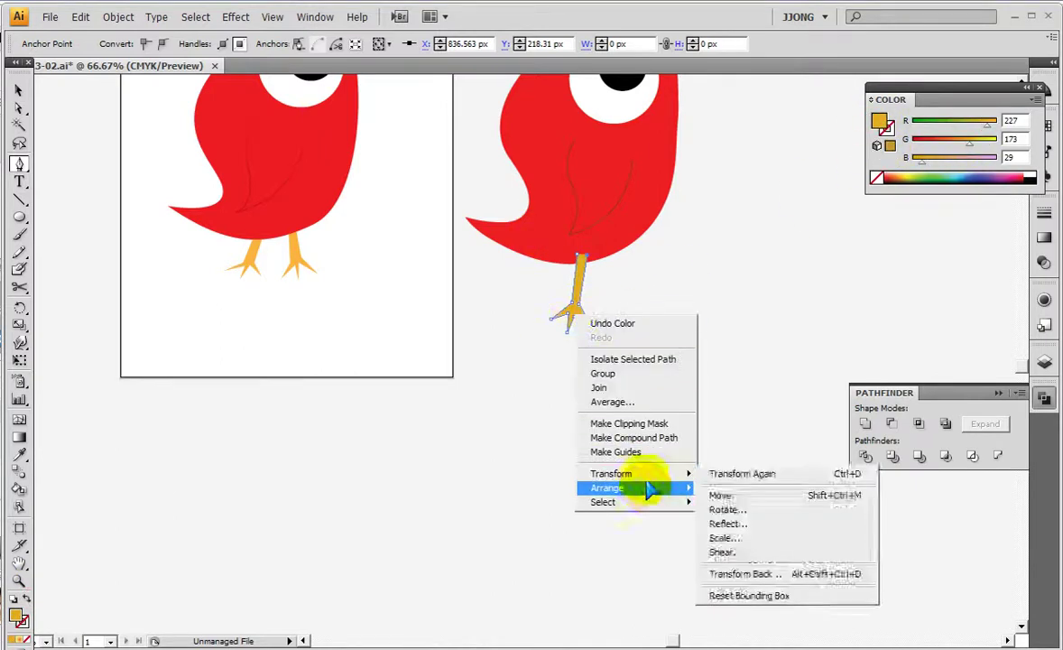
pyautogui.click(742, 529)
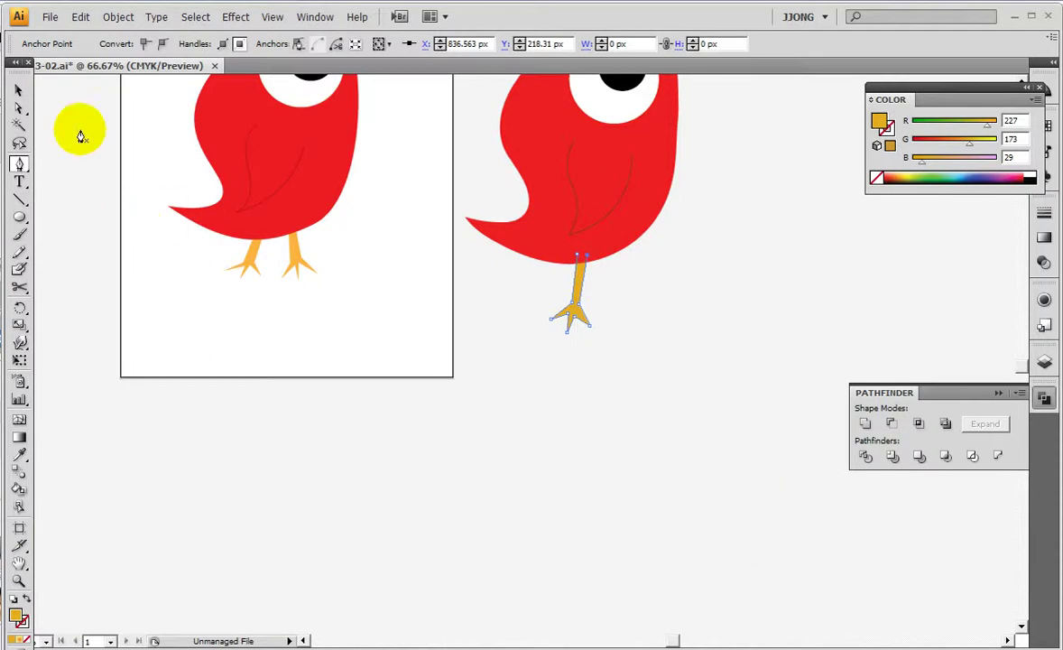
# Alt-drag a duplicate leg to the right and move both legs up into the body.
pyautogui.click(19, 90)
pyautogui.moveTo(550, 304)
pyautogui.mouseDown()
pyautogui.moveTo(594, 316)
pyautogui.moveTo(618, 302)
pyautogui.moveTo(649, 322)
pyautogui.moveTo(635, 310)
pyautogui.mouseUp()
pyautogui.click(655, 451)
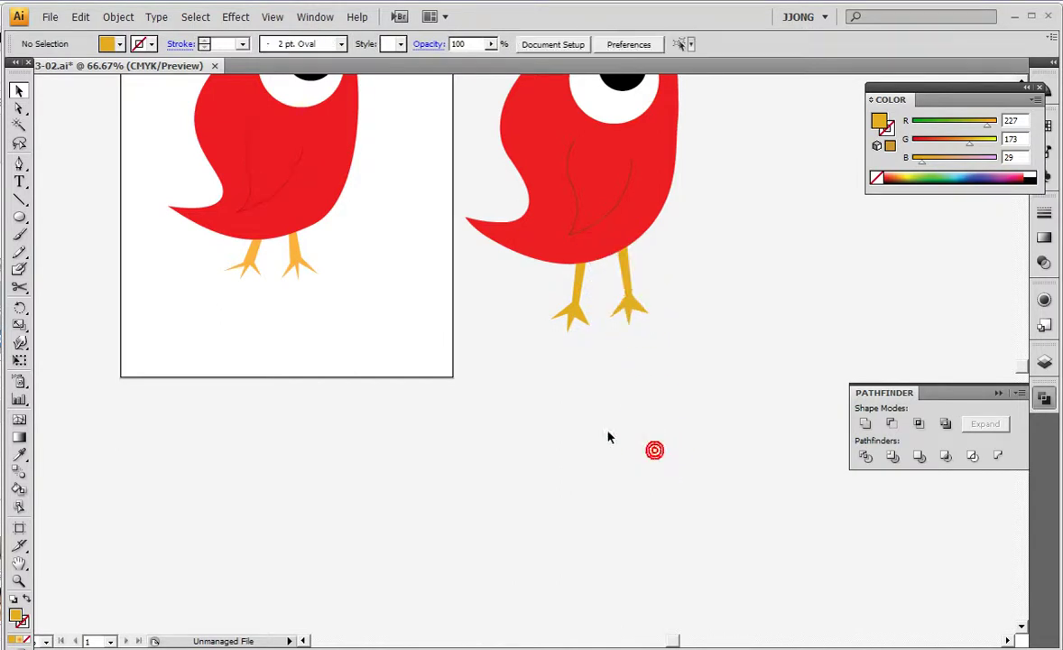
pyautogui.scroll(2, 597, 442)
pyautogui.click(624, 339)
pyautogui.click(648, 403)
pyautogui.moveTo(648, 404)
pyautogui.mouseDown()
pyautogui.moveTo(534, 350)
pyautogui.moveTo(564, 330)
pyautogui.mouseUp()
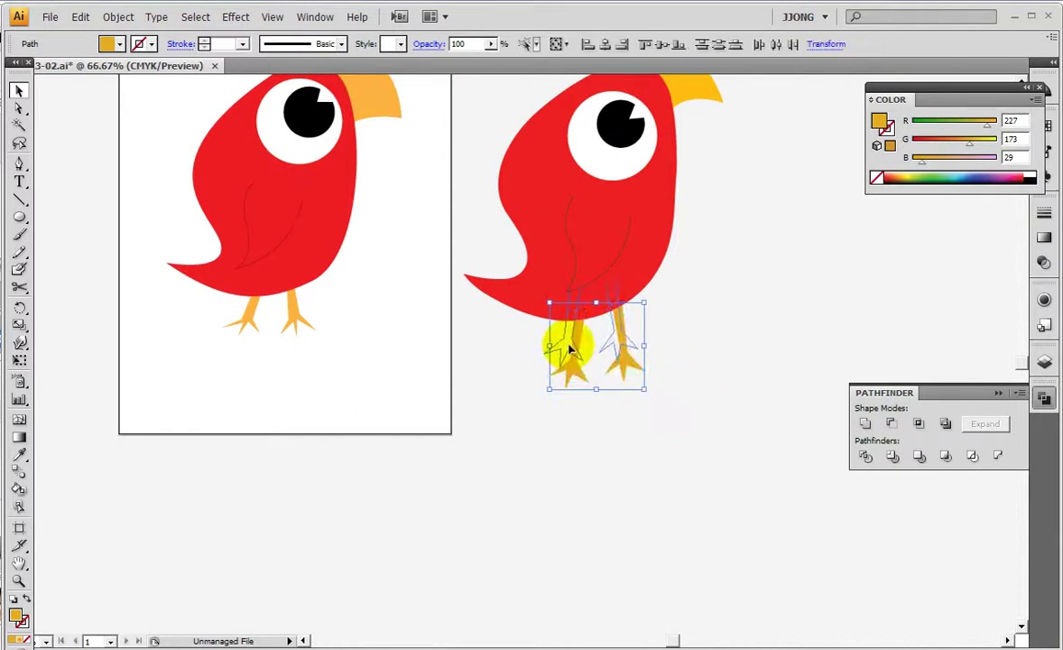
pyautogui.click(656, 416)
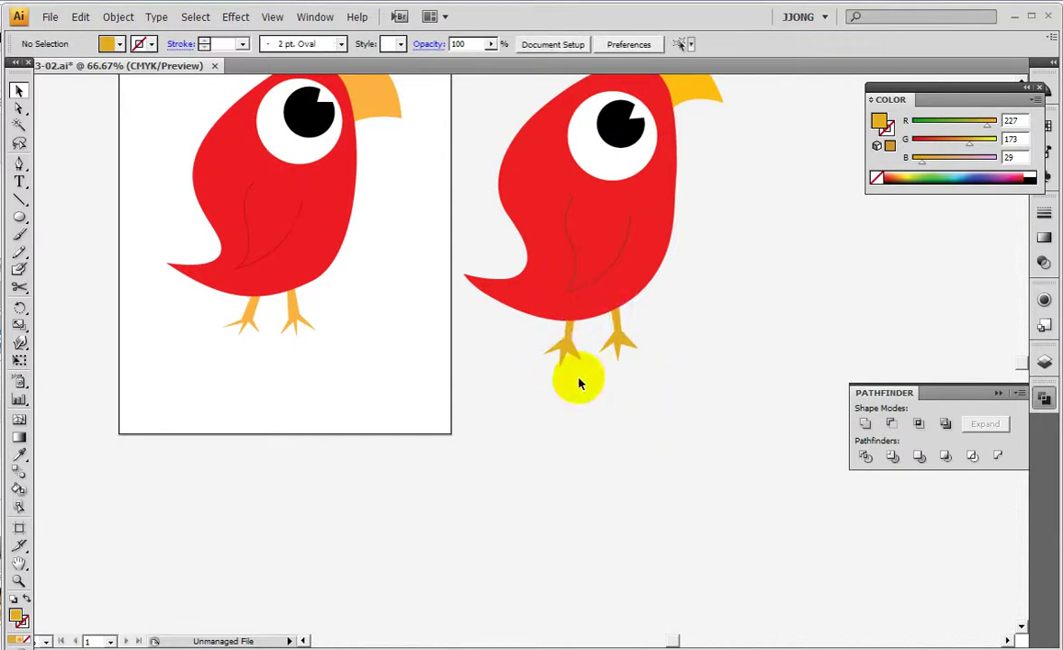
# Tilt the right leg slightly to angle it like the reference.
pyautogui.moveTo(698, 406); pyautogui.dragTo(700, 485)
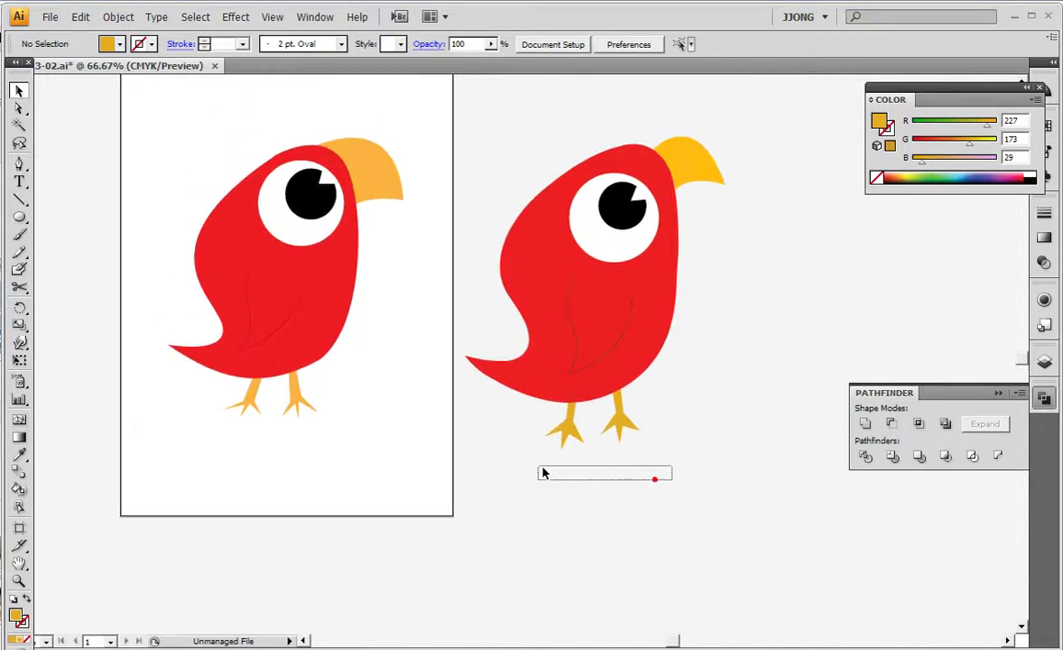
pyautogui.moveTo(474, 449); pyautogui.dragTo(620, 383)
pyautogui.click(621, 441)
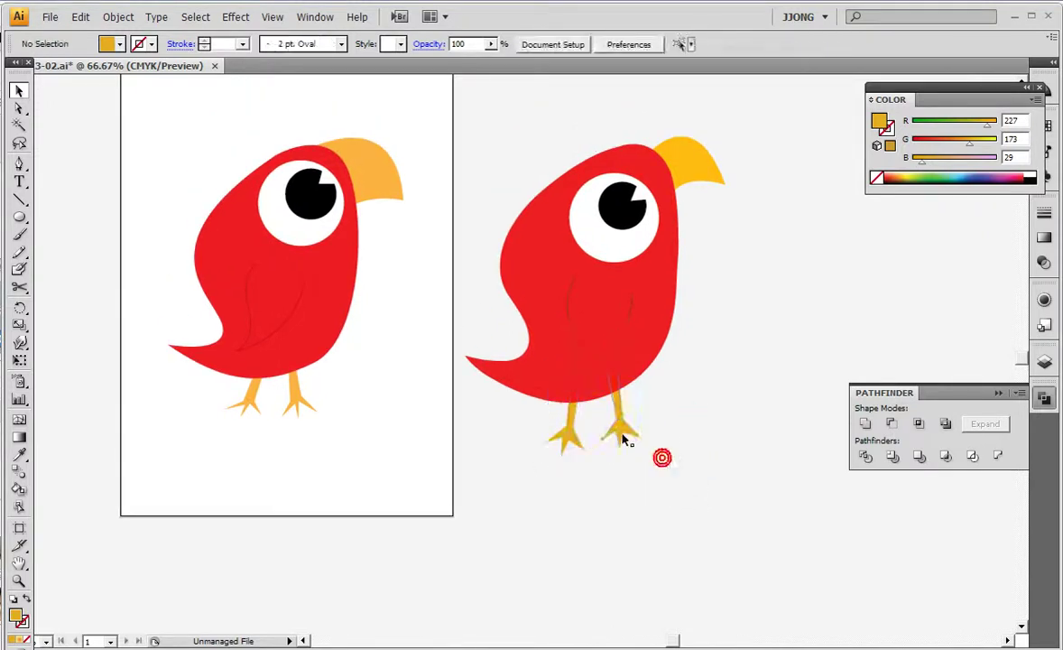
pyautogui.click(622, 434)
pyautogui.moveTo(640, 448); pyautogui.dragTo(659, 458)
pyautogui.click(676, 495)
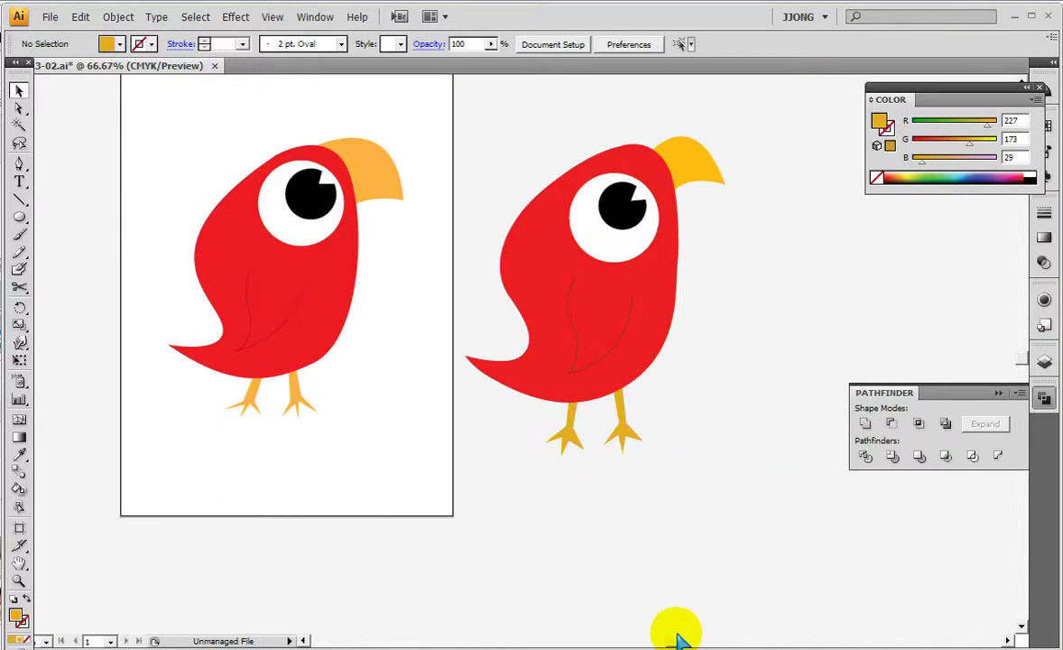
pyautogui.hotkey('ctrl', 'y')
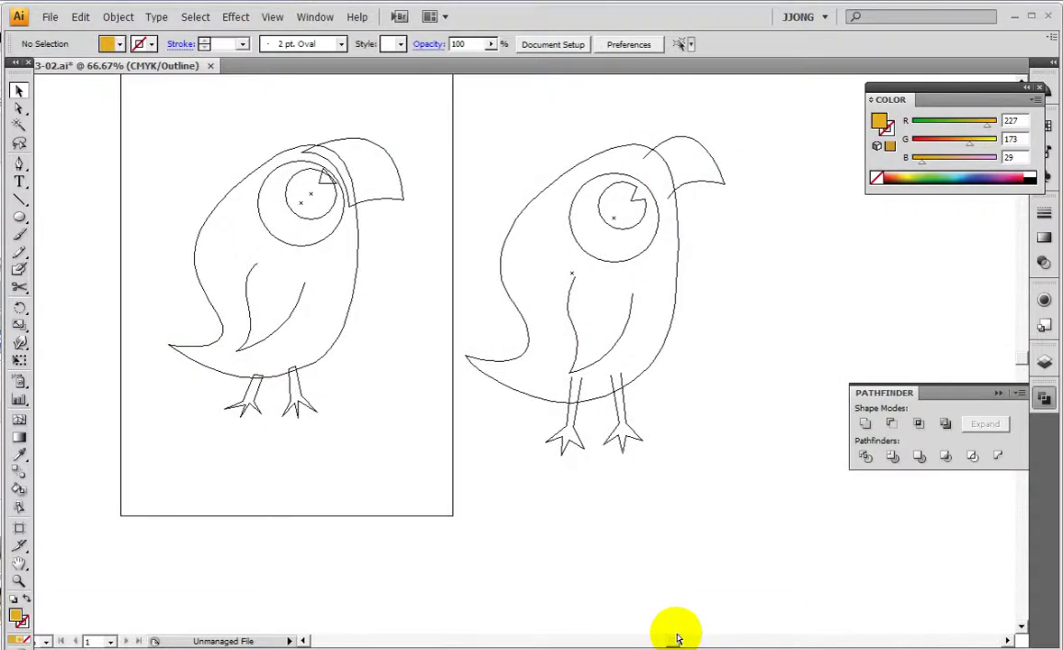
pyautogui.hotkey('ctrl', 'y')
pyautogui.hotkey('ctrl', 'y')
pyautogui.hotkey('ctrl', 'y')
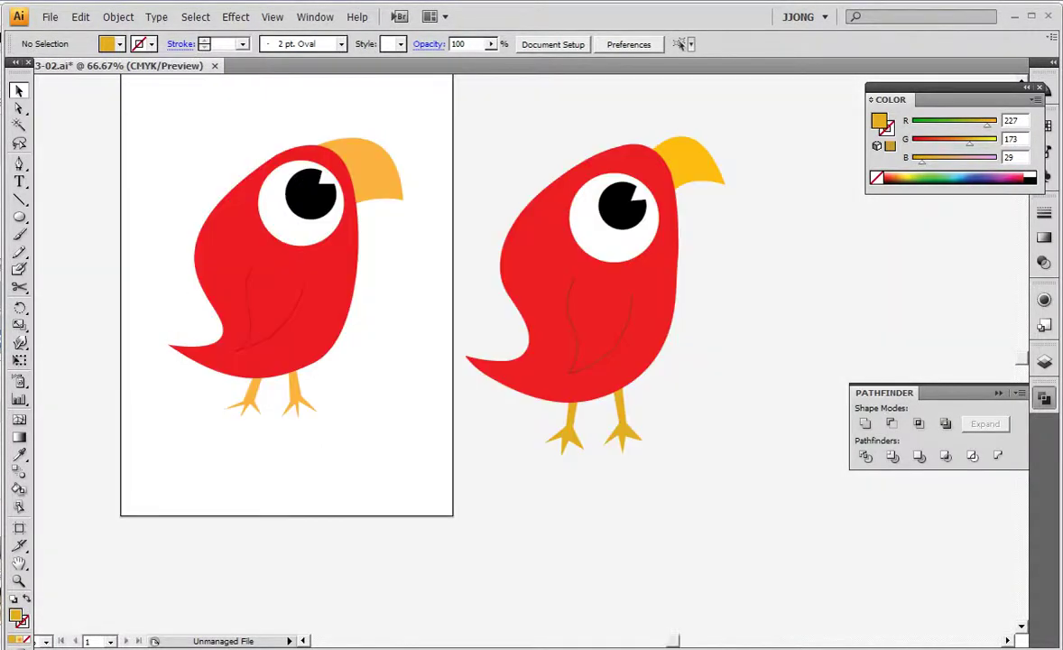